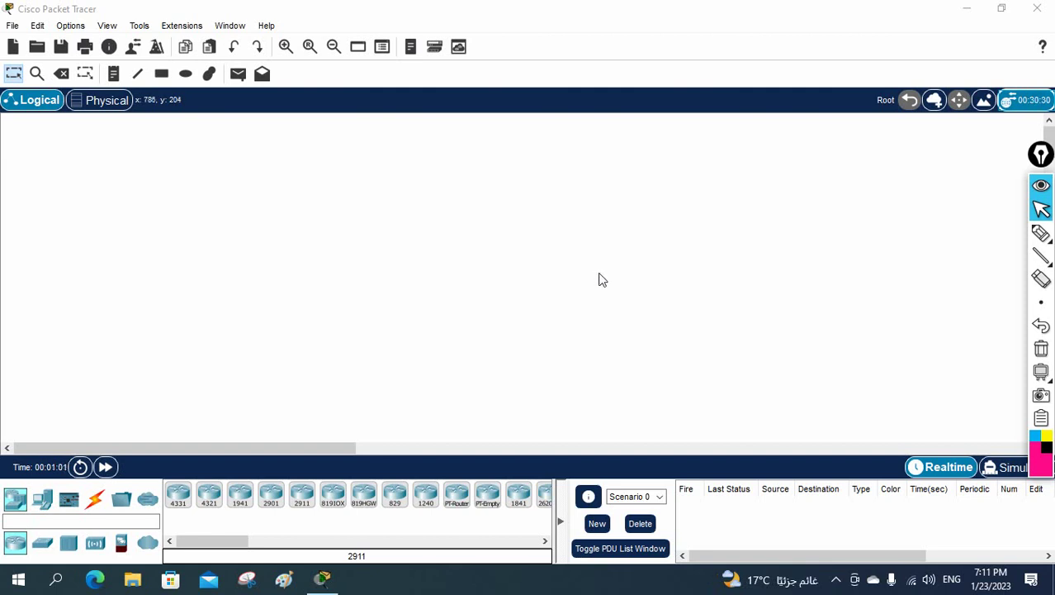
- Place three 2811 routers in a triangle on the workspace
left_click_drag(242, 542, 295, 541)
left_click_drag(342, 505, 291, 216)
left_click_drag(347, 493, 404, 148)
left_click_drag(335, 495, 481, 219)
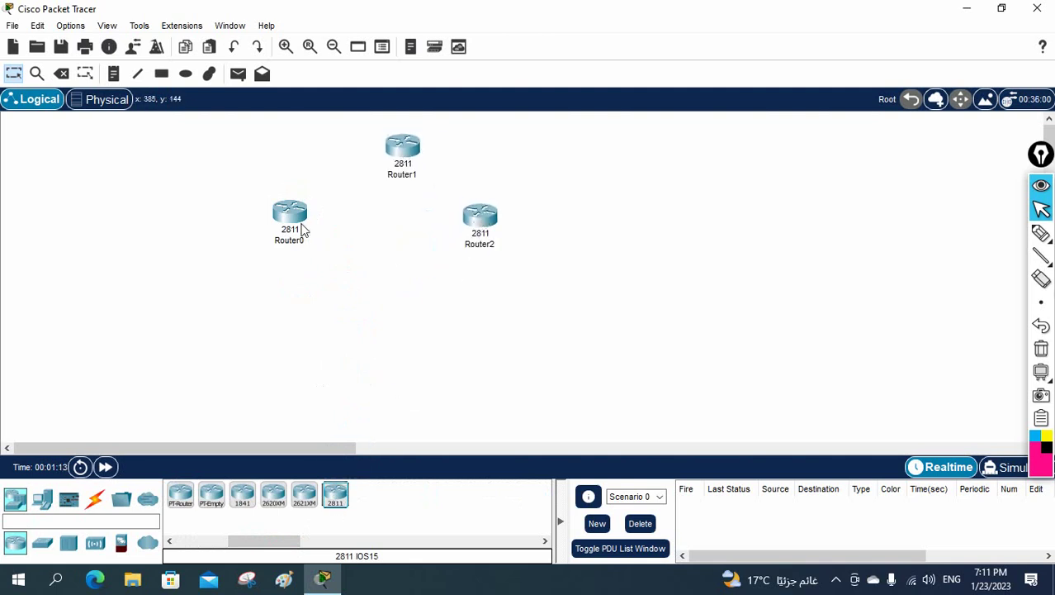
left_click_drag(283, 223, 290, 228)
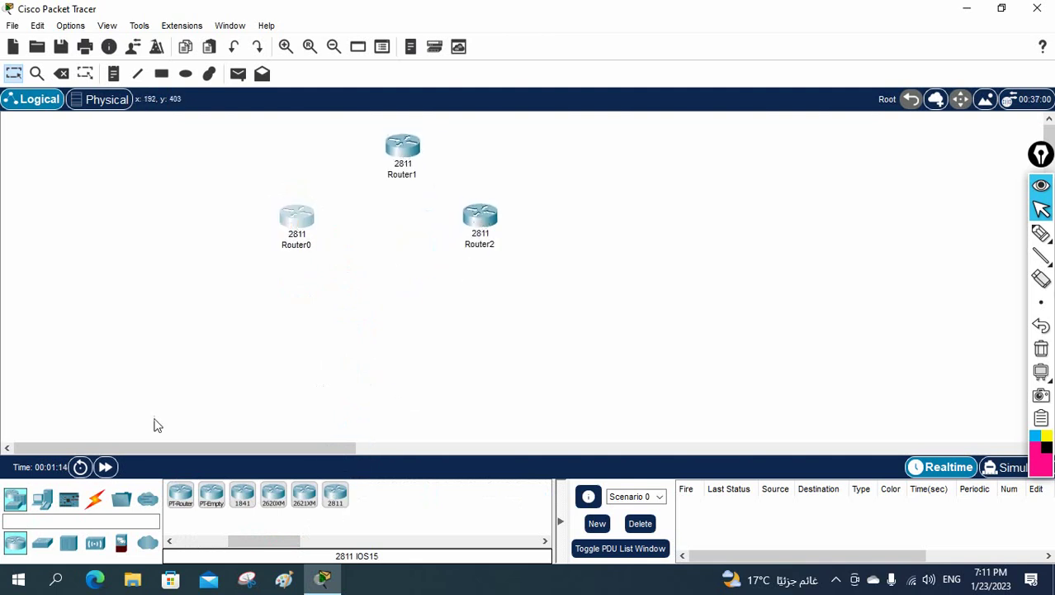
- Add four 2960-24TT switches, Switch0 to Switch3, with Switch3 at the top right
left_click(43, 544)
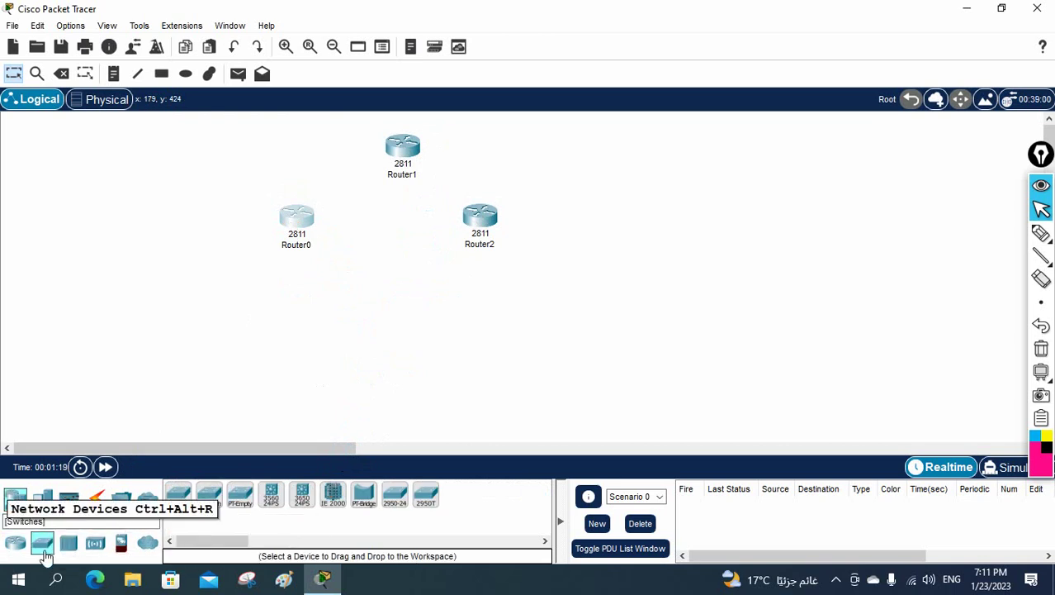
left_click(179, 493)
left_click(256, 353)
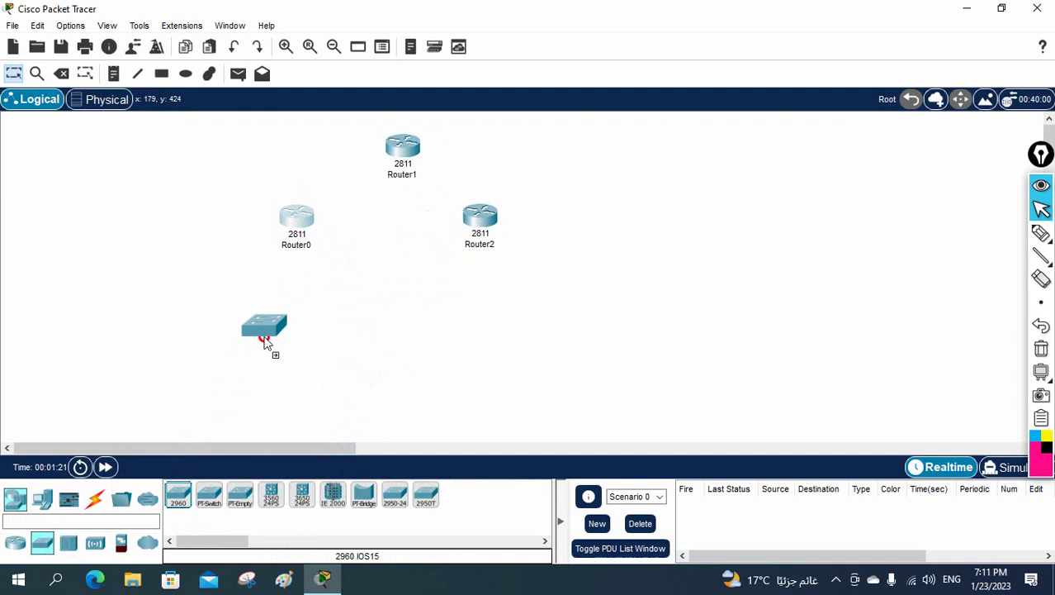
left_click(271, 370)
left_click(179, 493)
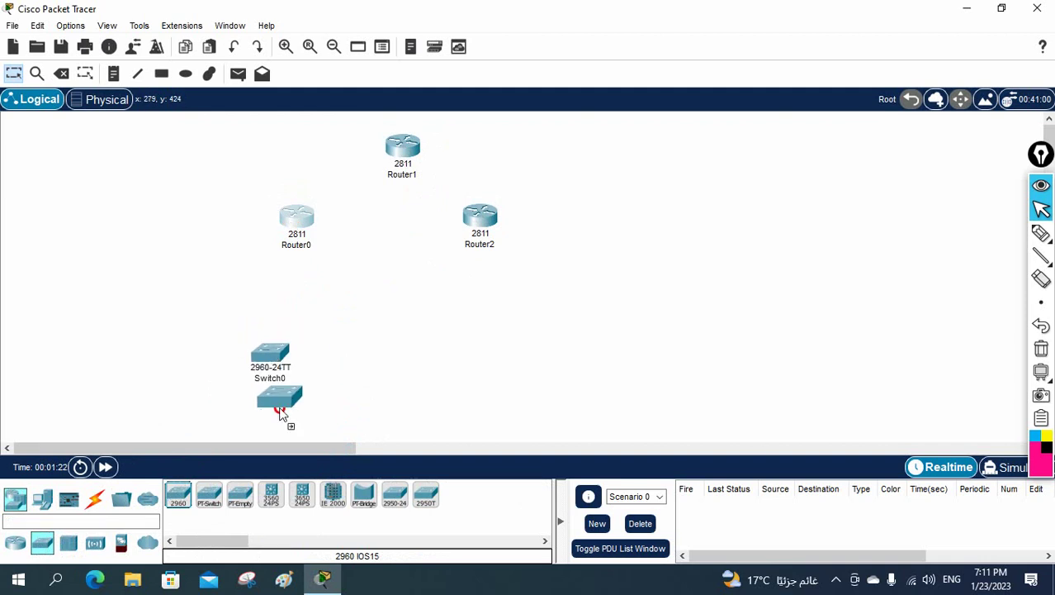
left_click(352, 371)
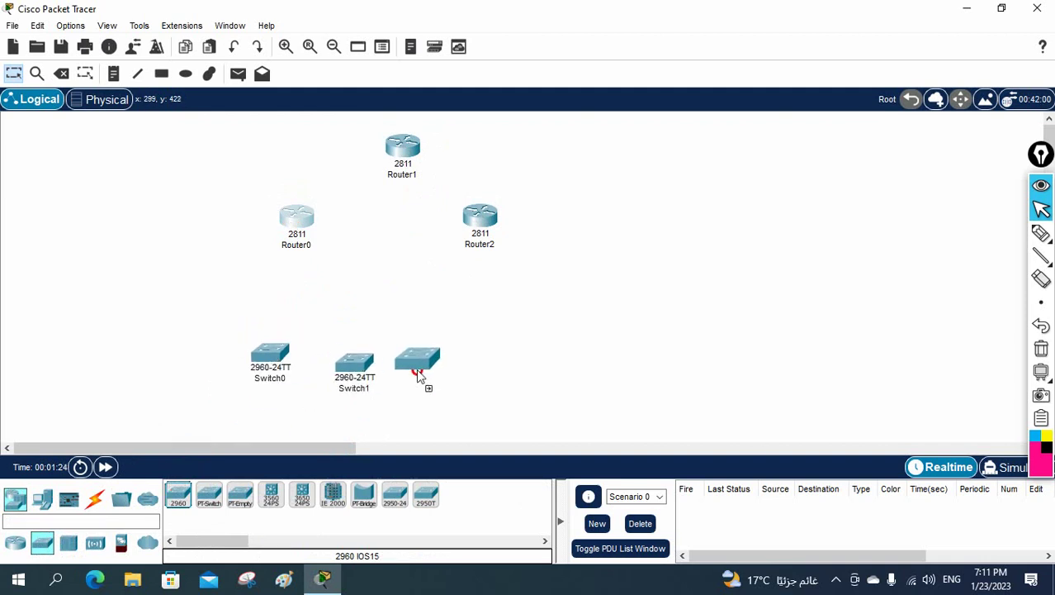
left_click(496, 373)
left_click(189, 494)
left_click(551, 155)
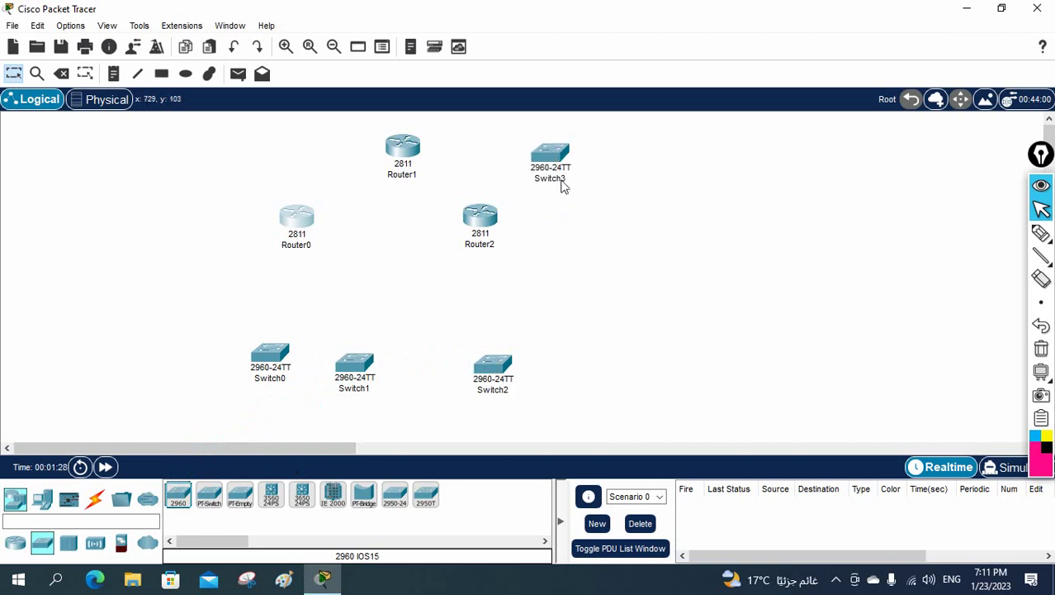
- Place three PC-PT hosts below Switch0, Switch1 and Switch2
left_click(43, 499)
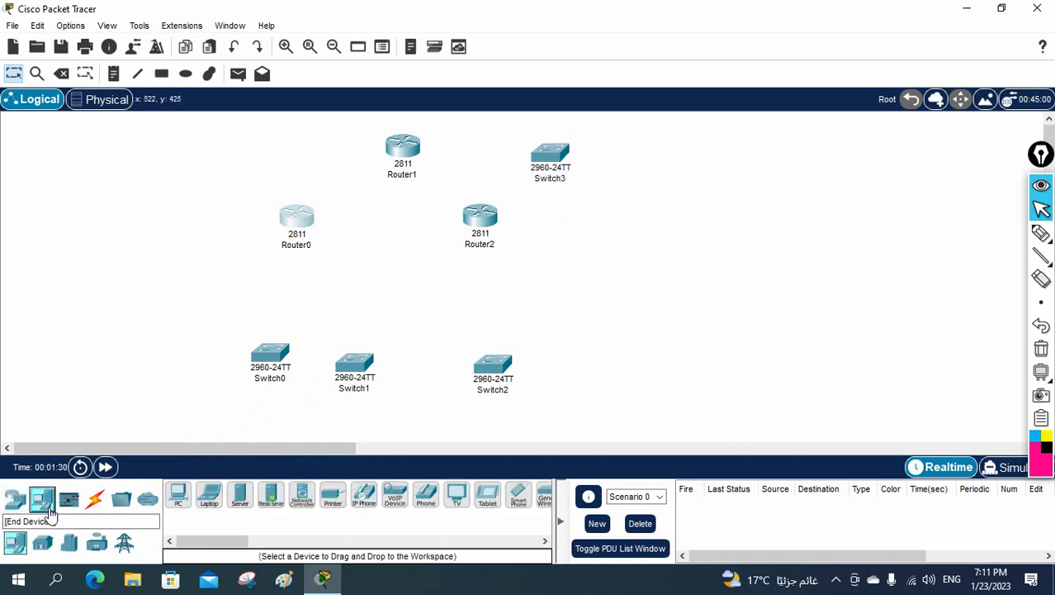
left_click(180, 500)
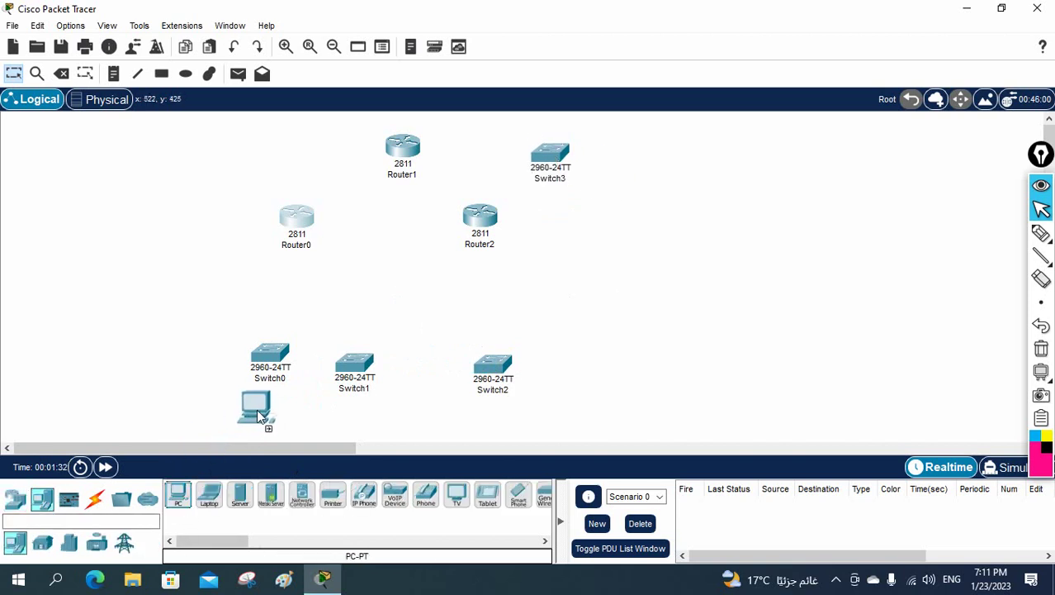
left_click(268, 422)
left_click(180, 495)
left_click(357, 418)
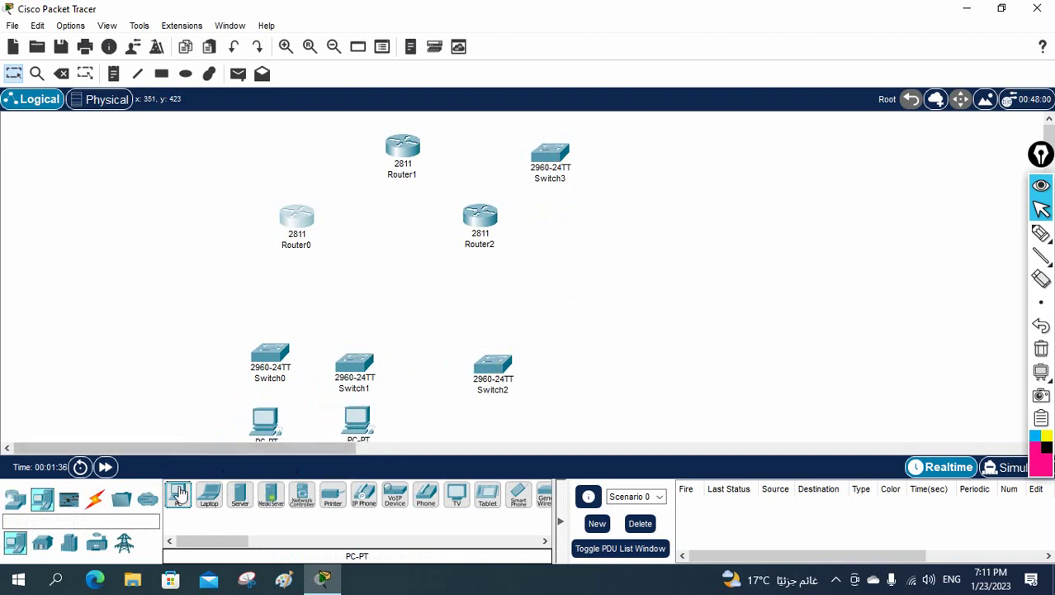
left_click(180, 495)
left_click(501, 429)
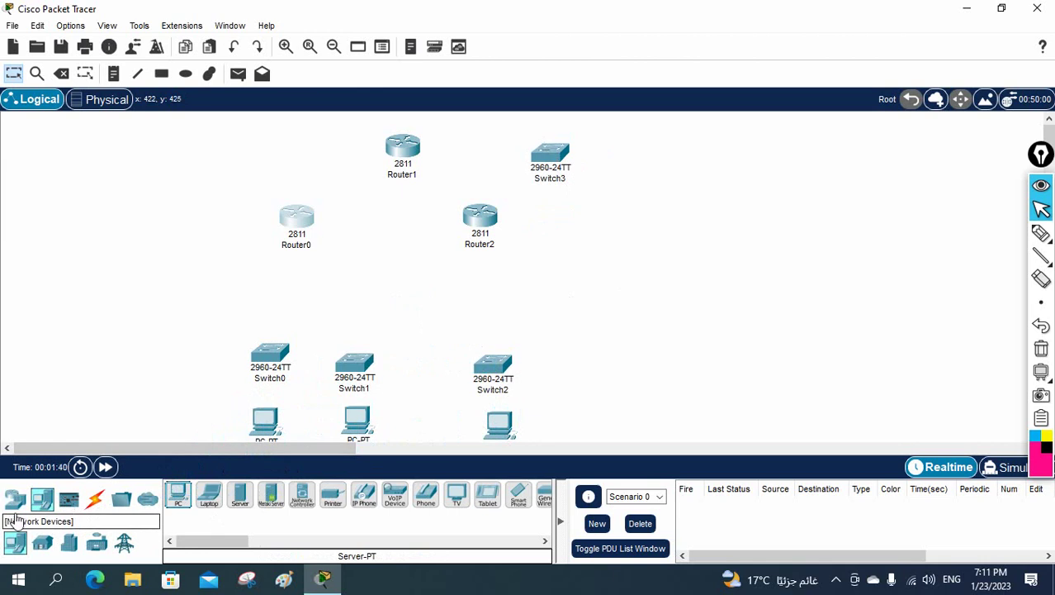
- Place Server-PT Server0 at the top right, beside Router2
left_click(240, 494)
left_click(588, 220)
left_click(673, 131)
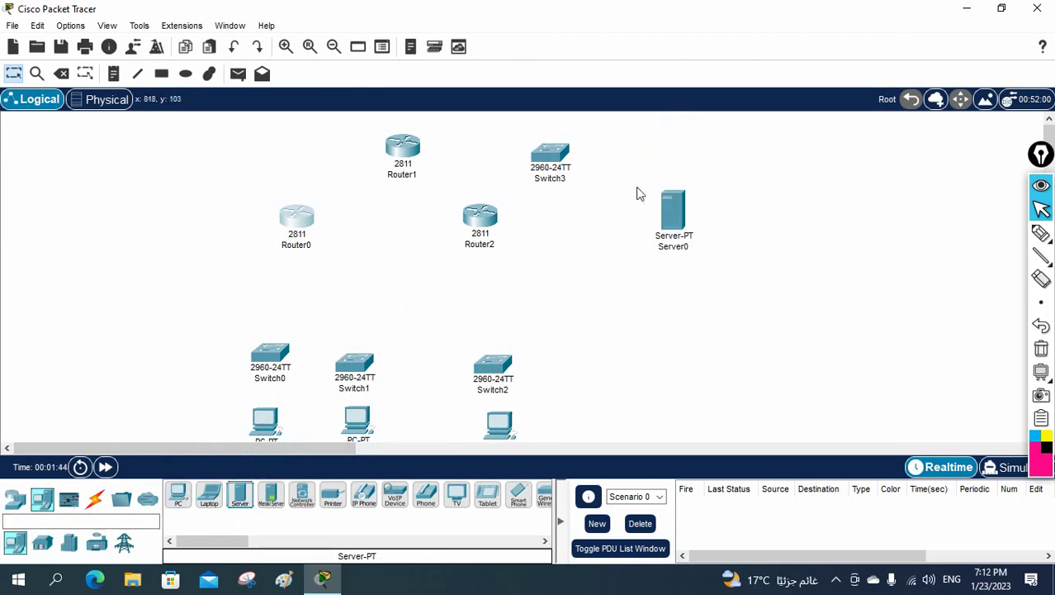
left_click_drag(685, 225, 681, 146)
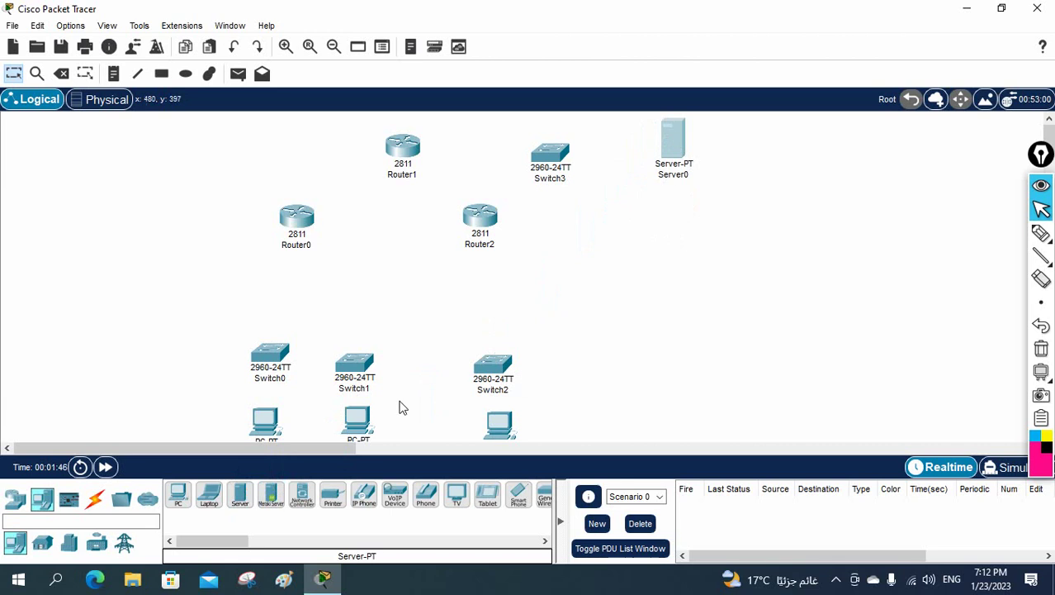
left_click(96, 499)
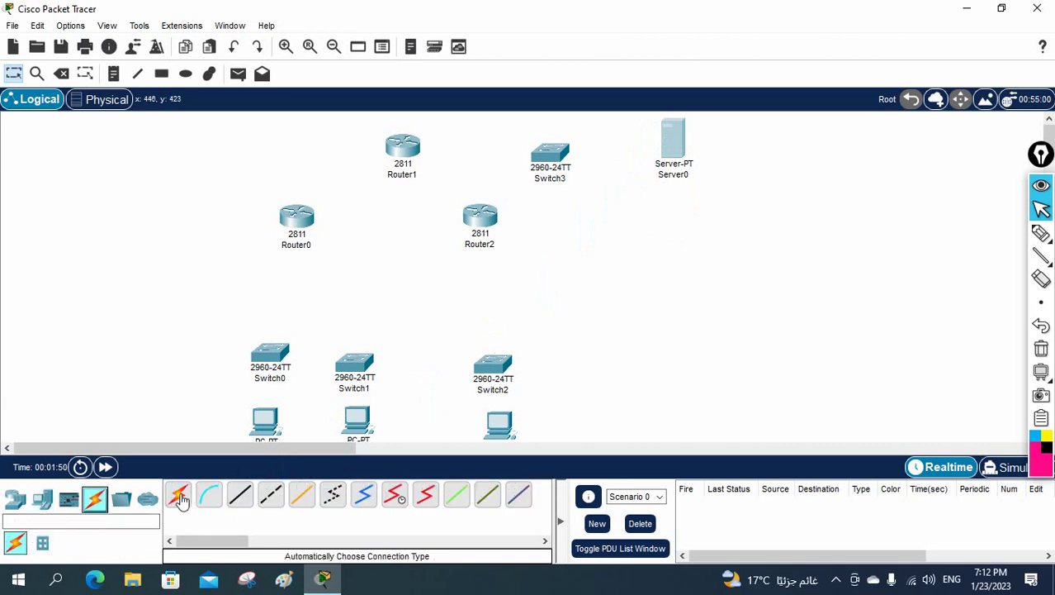
- Cable Router1–Router0, Router0–Router2 and Router1–Router2 with automatic cables
left_click(181, 497)
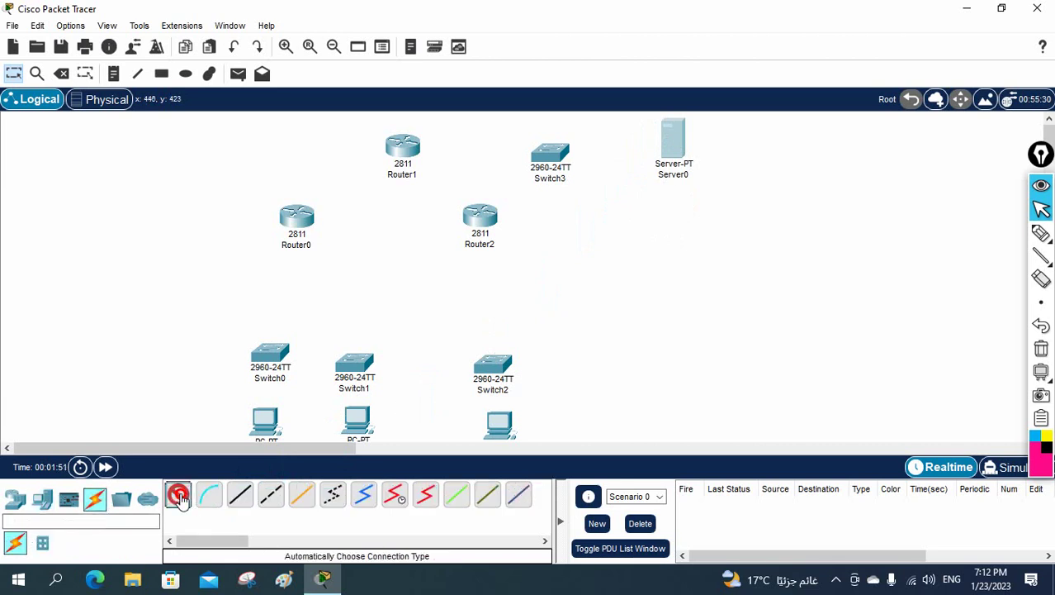
left_click(403, 148)
left_click(306, 216)
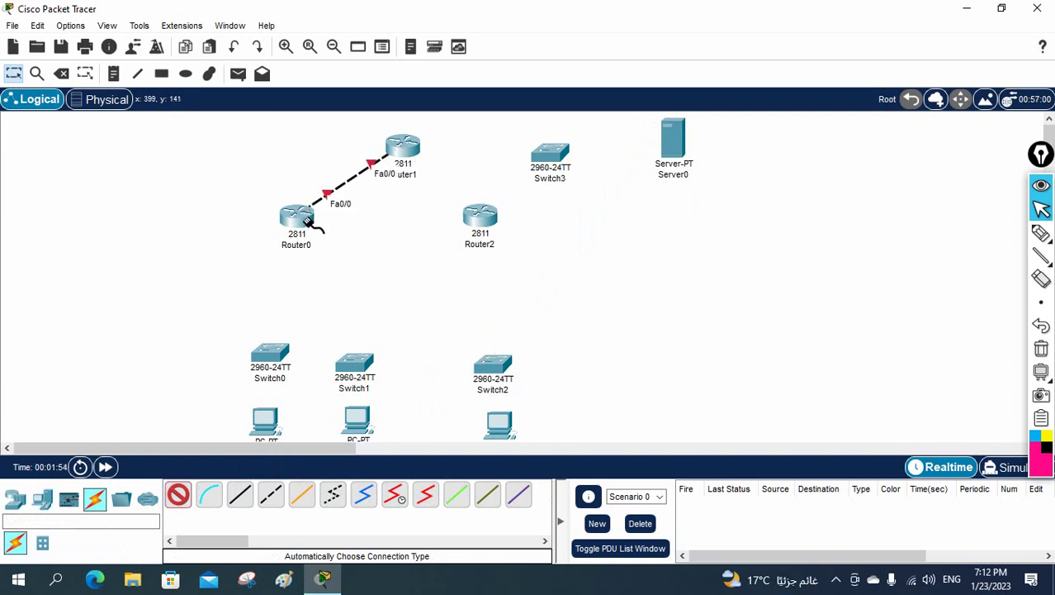
left_click(307, 217)
left_click(472, 214)
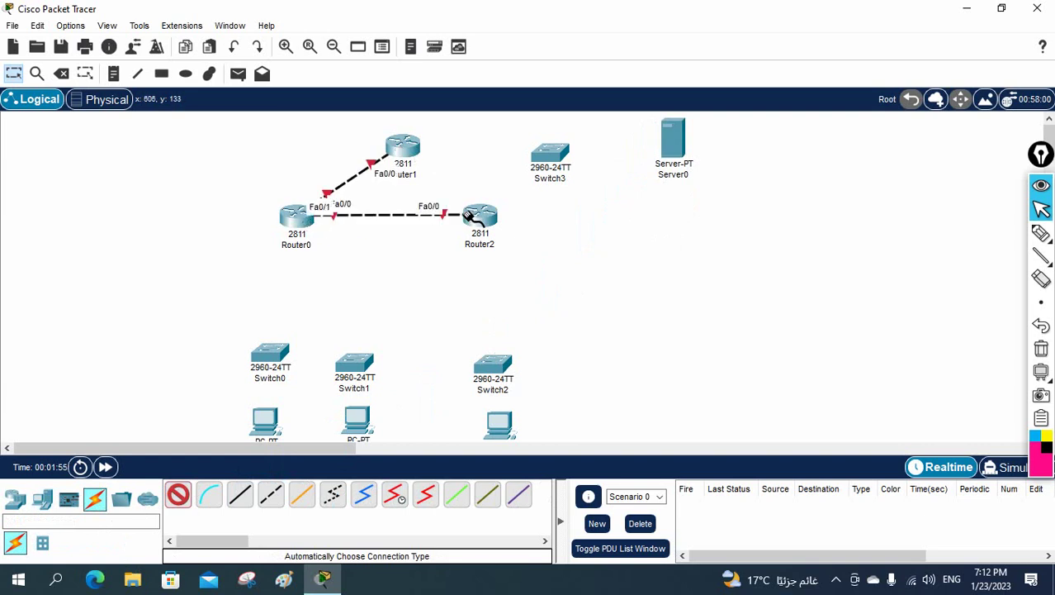
left_click(403, 148)
left_click(481, 213)
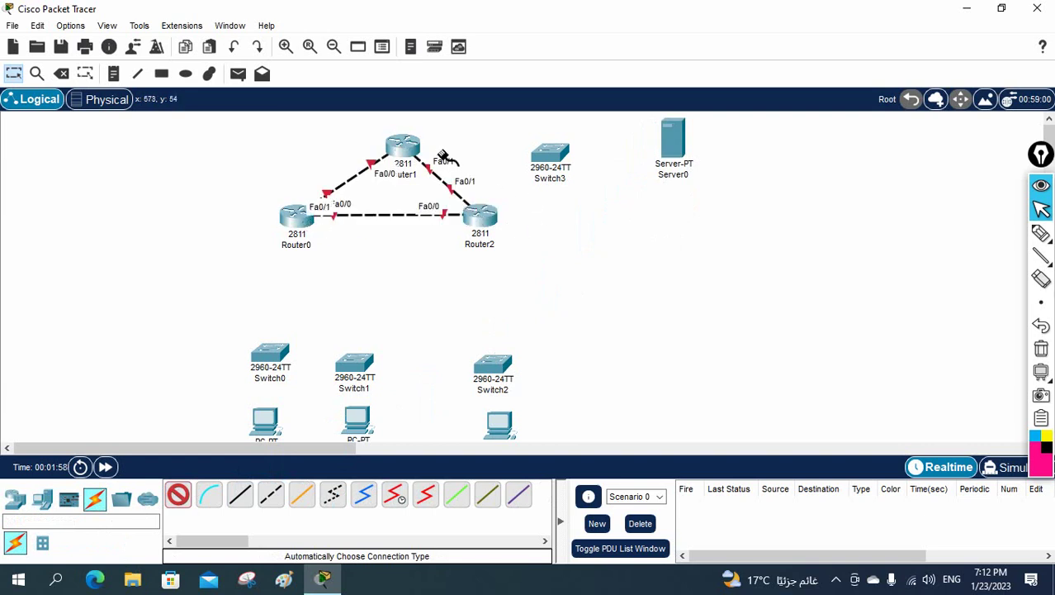
- Attempt a Router1–Switch3 link, dismiss the port error, and open Router1's device window
left_click(413, 147)
left_click(550, 155)
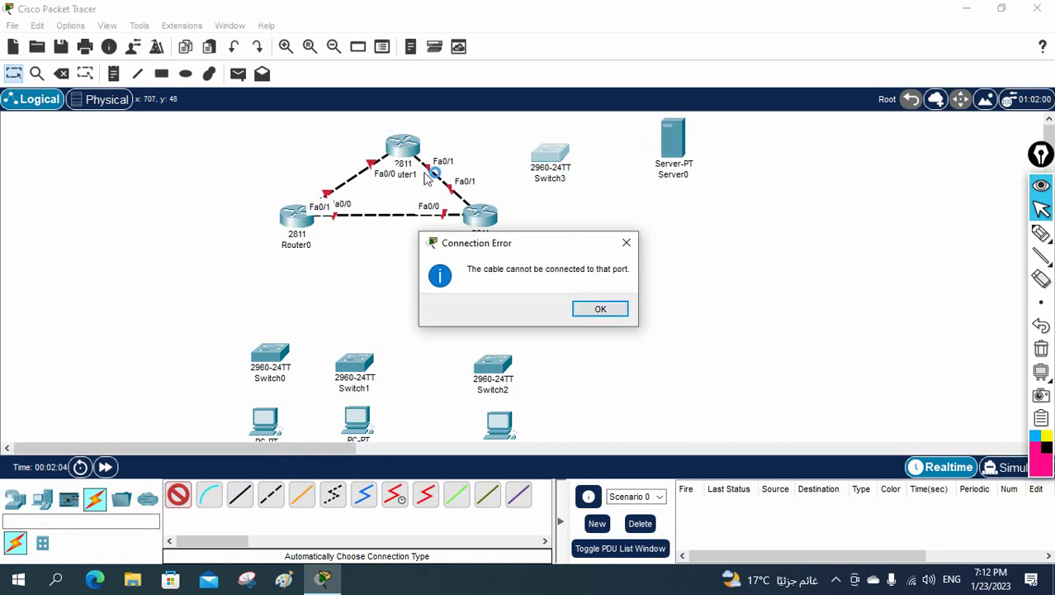
left_click(597, 310)
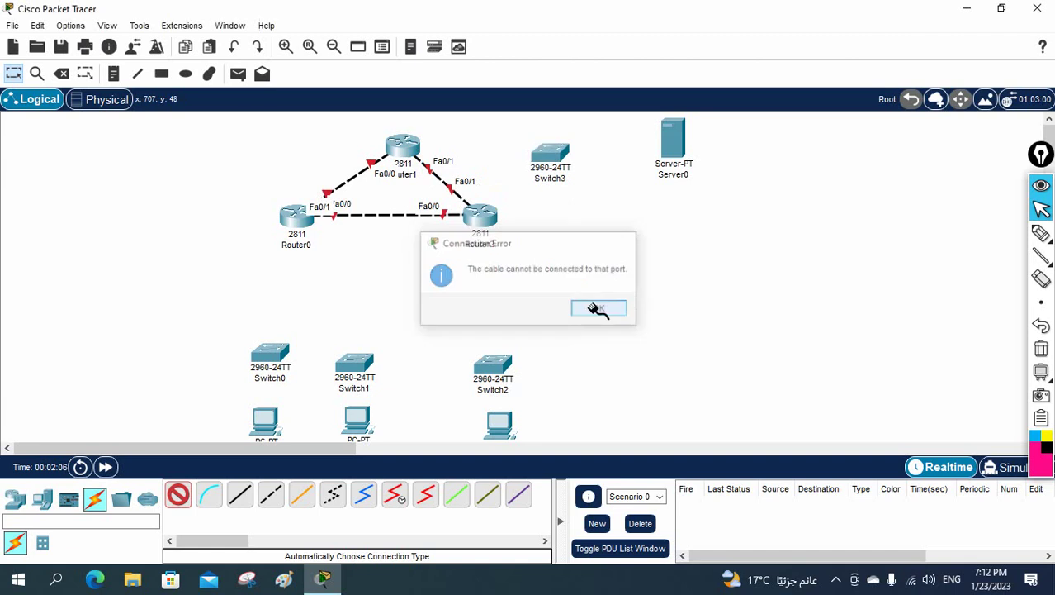
left_click(481, 210)
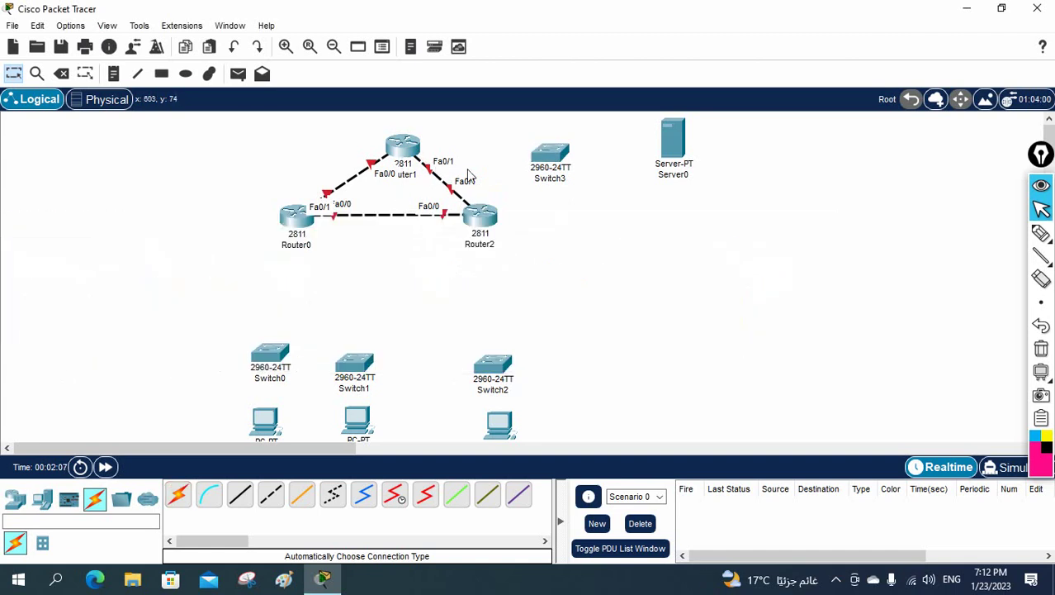
left_click(421, 149)
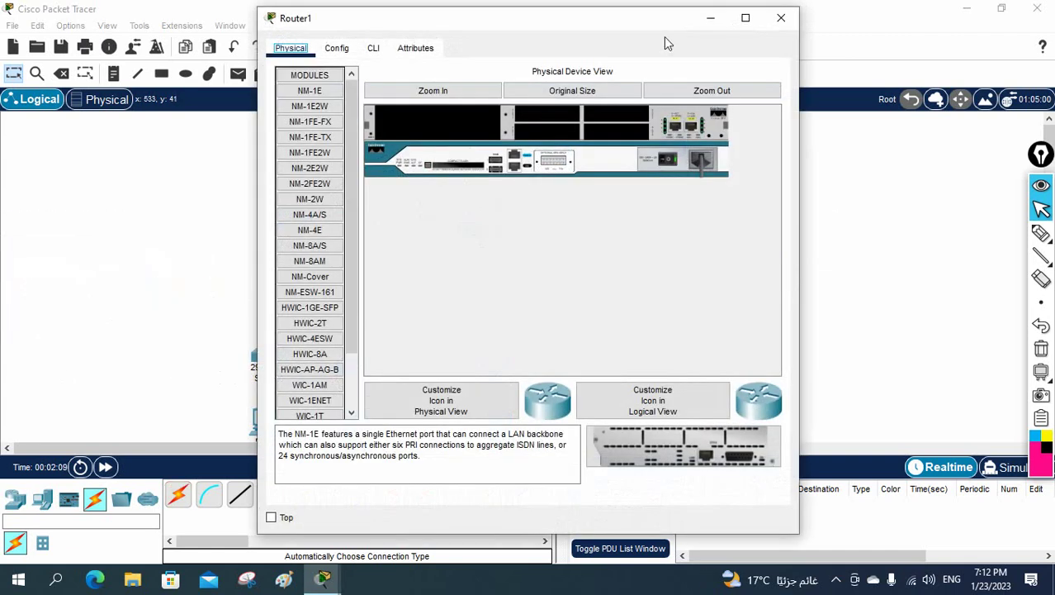
- Maximize Router1's physical view, power it off, and review the NM-1FE2W and NM-2E2W modules
left_click(741, 18)
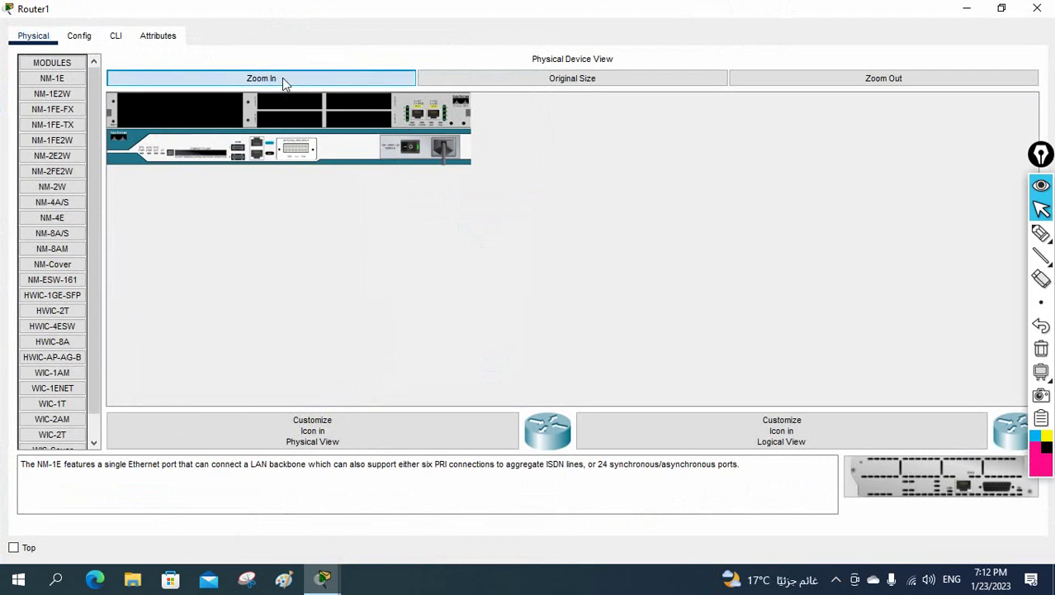
left_click(285, 79)
left_click(723, 203)
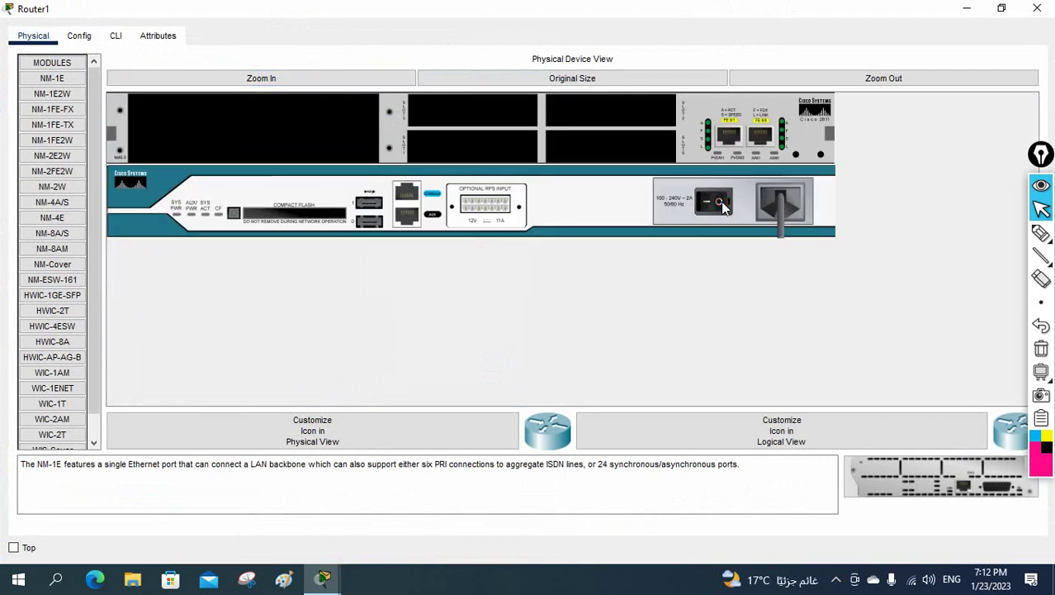
left_click(52, 142)
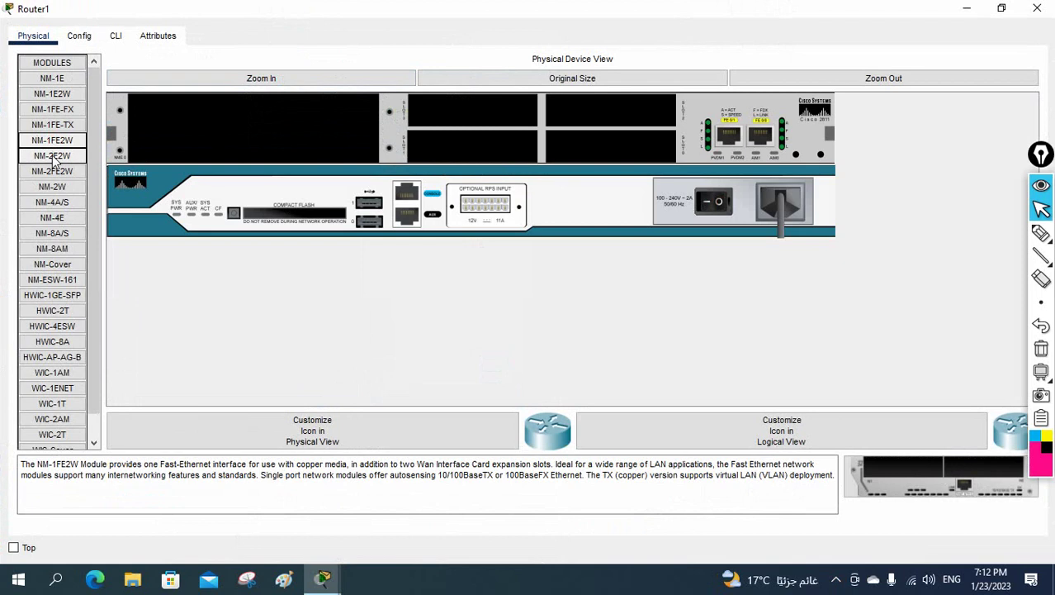
left_click(52, 156)
left_click_drag(26, 468, 460, 470)
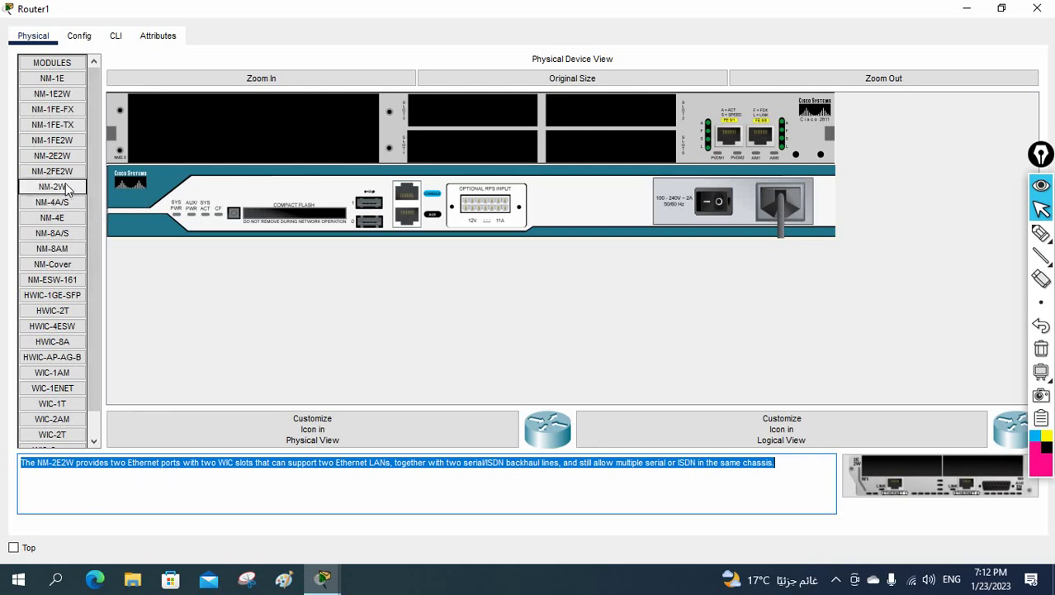
left_click(60, 142)
left_click_drag(59, 142, 61, 141)
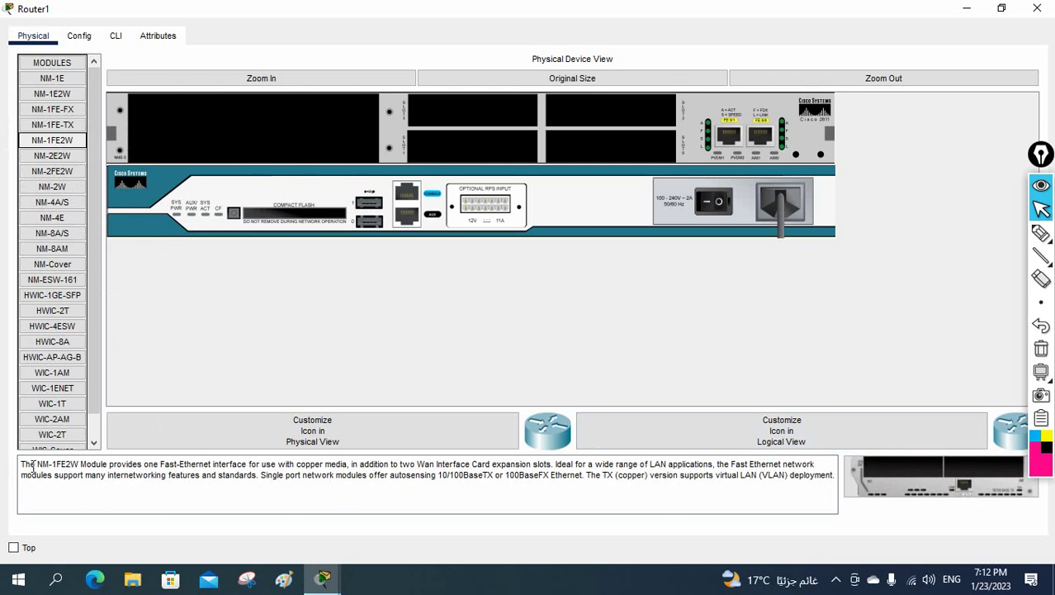
- Install NM-2FE2W in Router1's empty slot, power it back on, and close the window
left_click(68, 173)
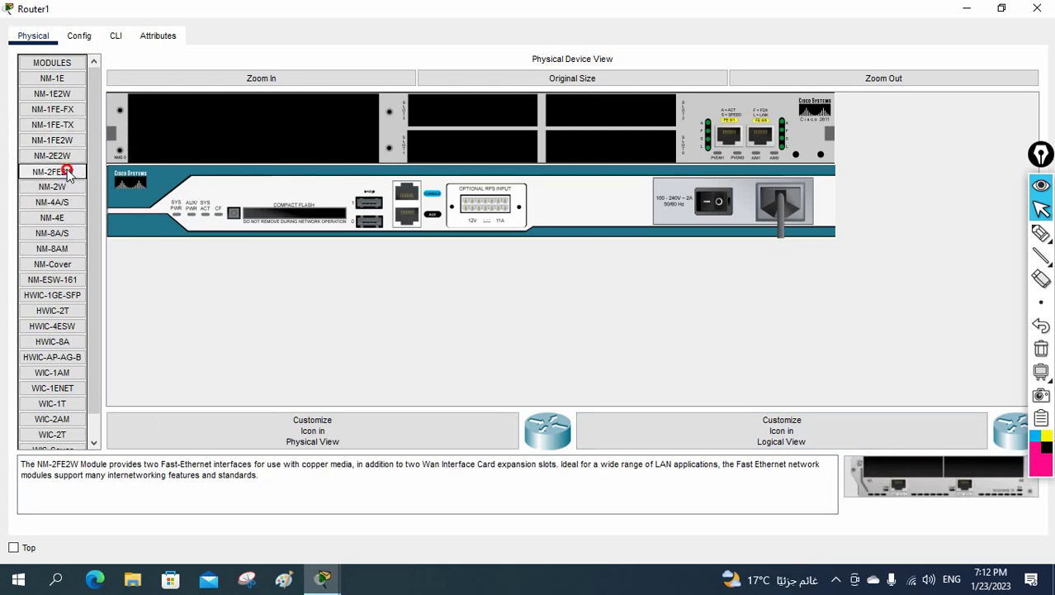
left_click_drag(69, 173, 237, 119)
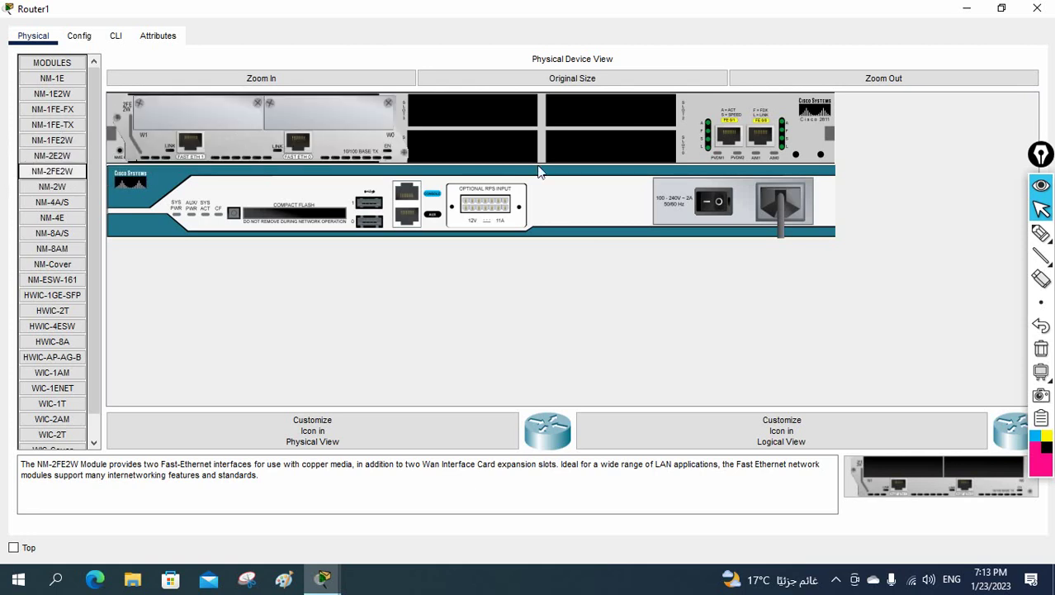
left_click(717, 203)
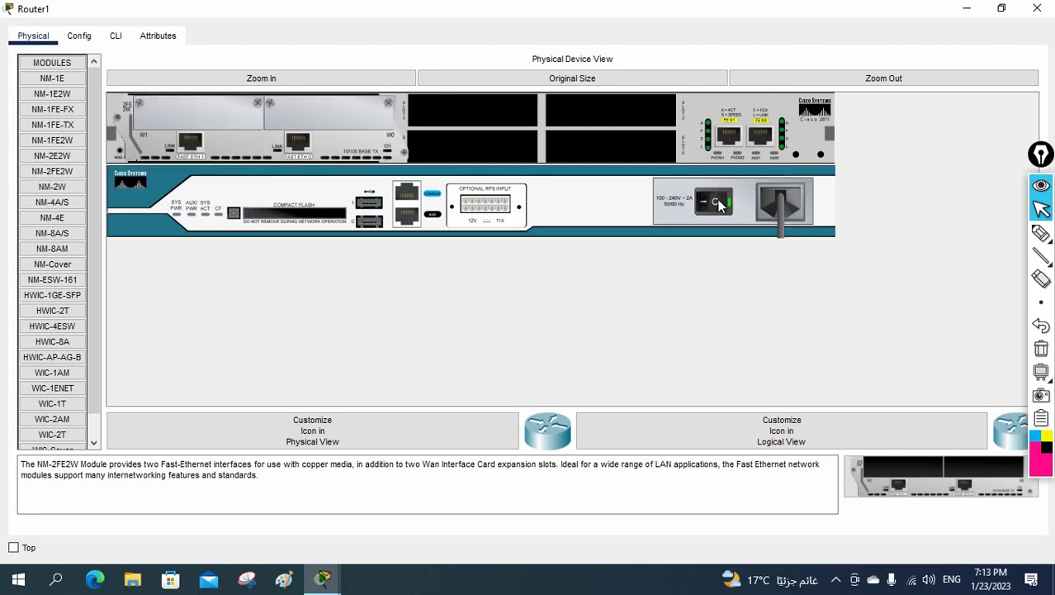
left_click(1038, 9)
left_click(177, 495)
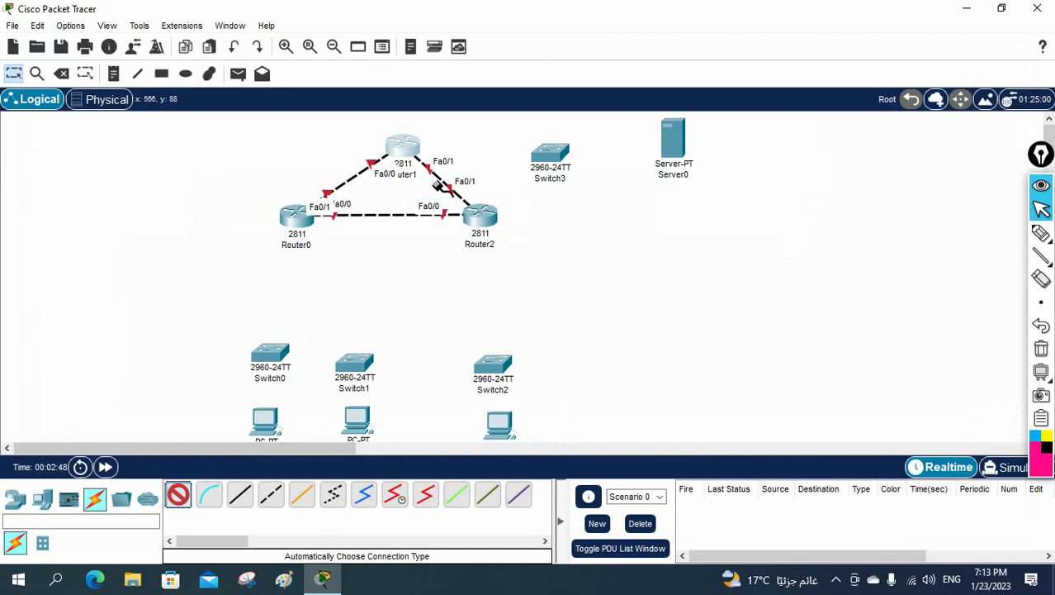
- Cable Router1 to Switch3 and Switch3 to Server0, shifting both devices right
left_click(404, 145)
left_click(560, 155)
left_click_drag(562, 155, 583, 141)
left_click(177, 495)
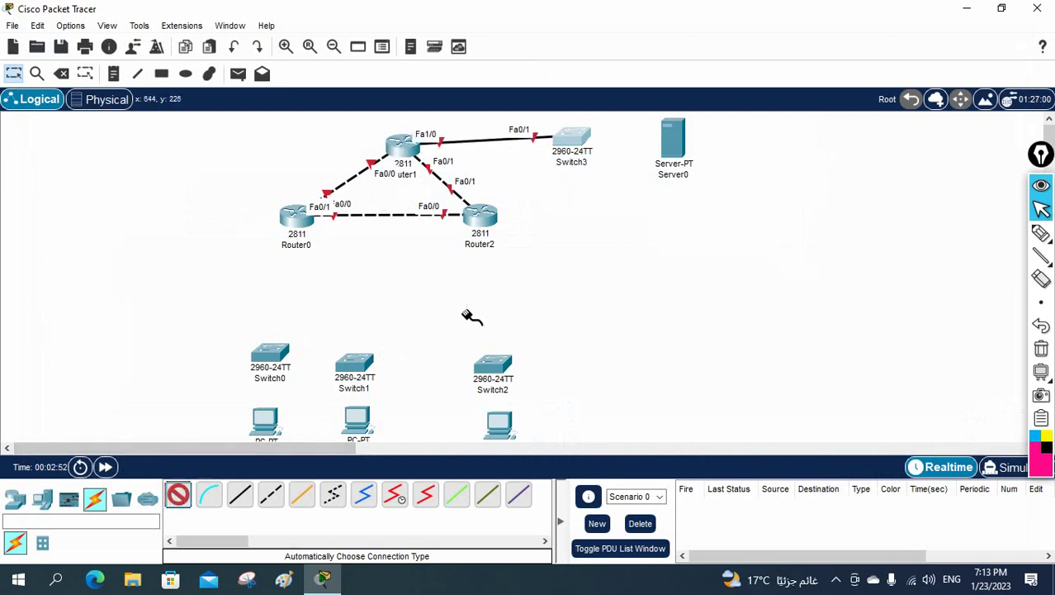
left_click(571, 145)
left_click(678, 143)
left_click_drag(677, 142, 707, 139)
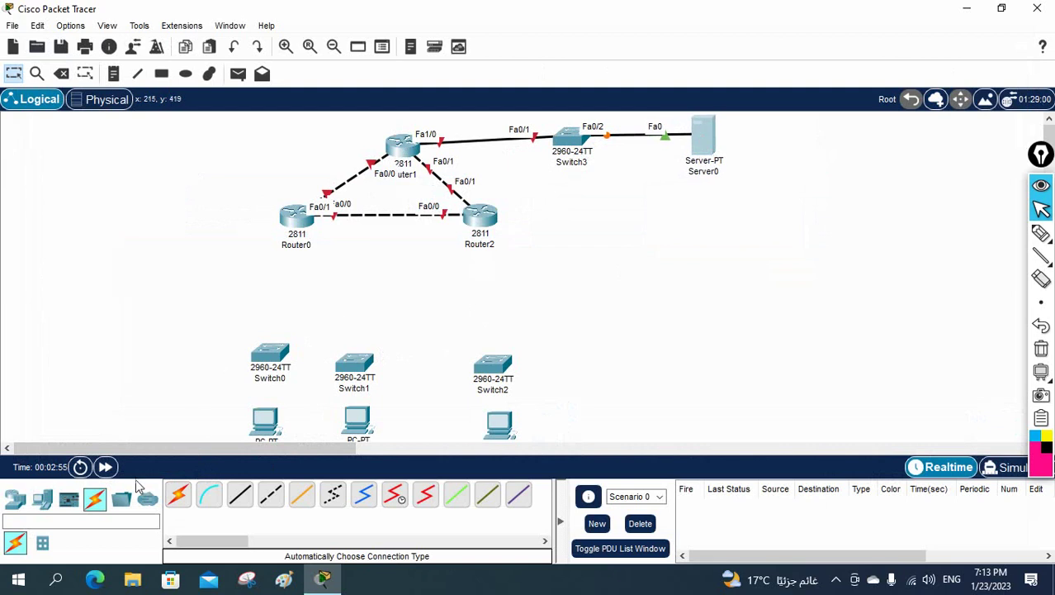
- Try cabling Router0 to Switch0, cancel after the port error, and open Router0
left_click(177, 495)
left_click(296, 221)
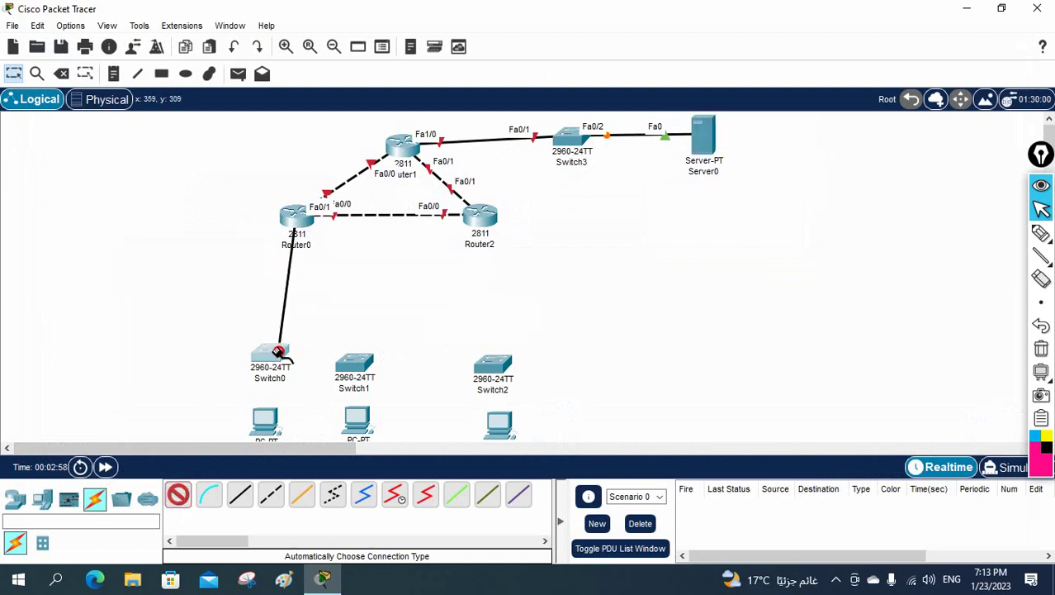
left_click(273, 353)
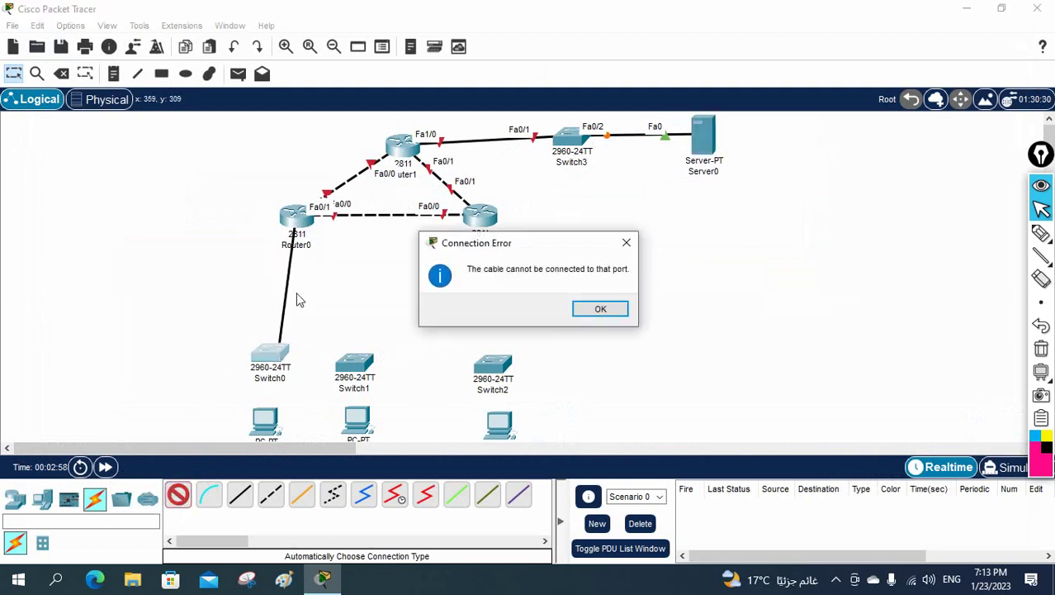
left_click(601, 311)
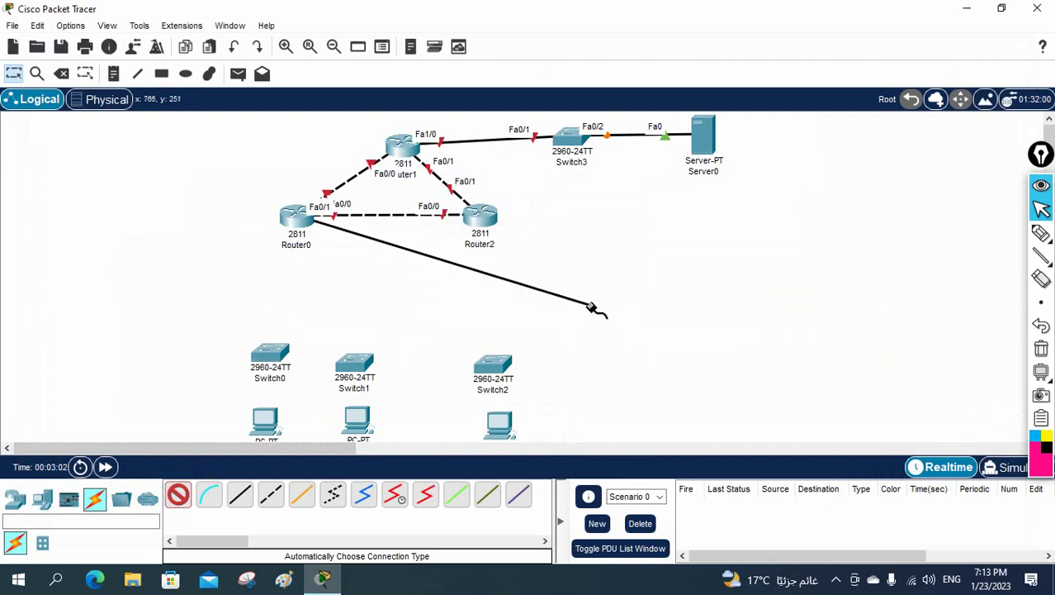
key("Escape")
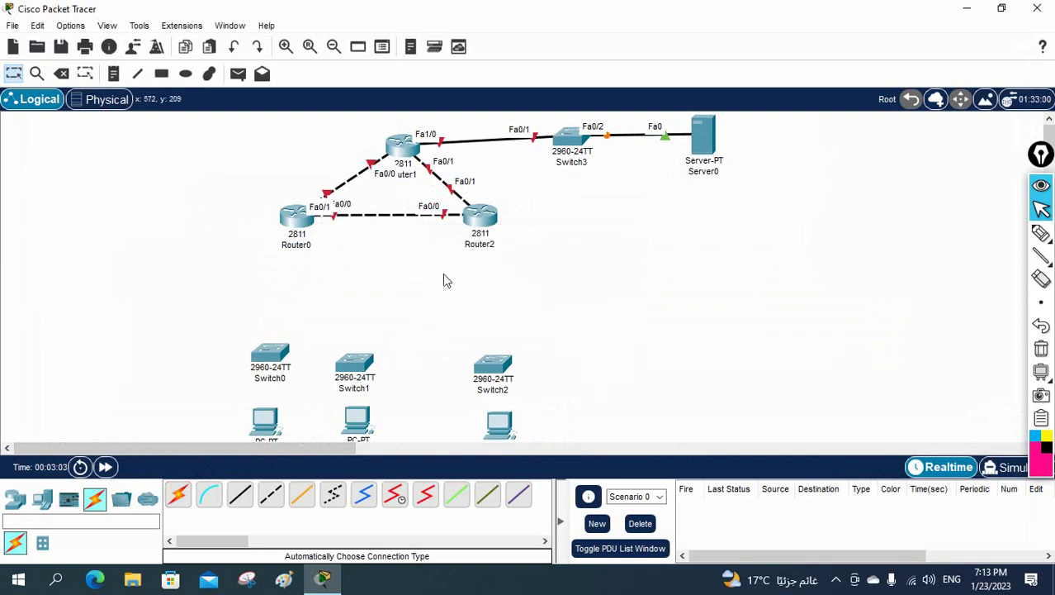
left_click(296, 228)
- Maximize and zoom Router0's physical view, insert NM-2FE2W in the empty slot, power on, close
left_click(744, 19)
left_click(254, 79)
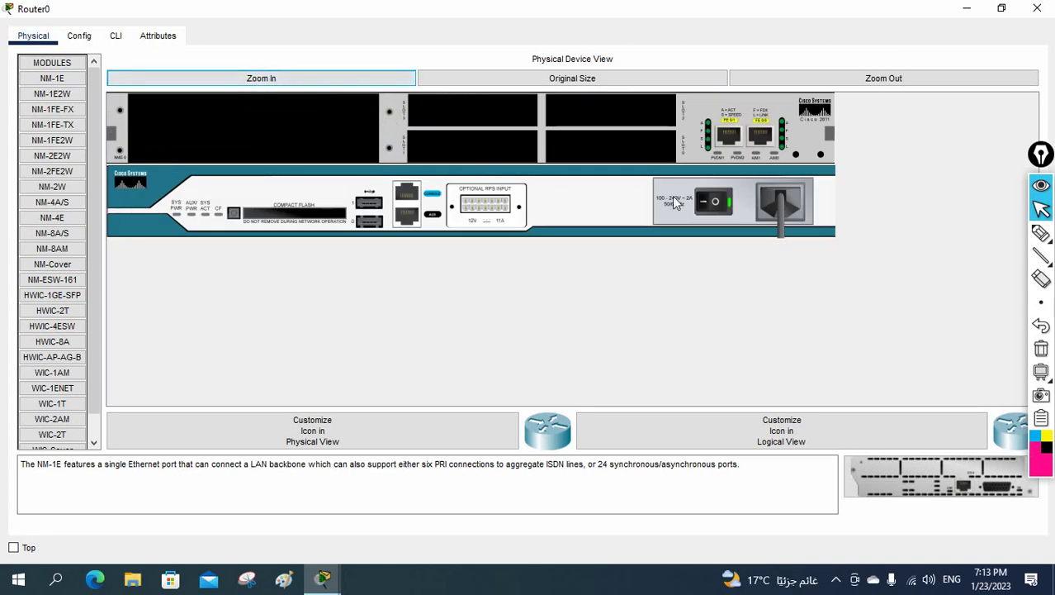
left_click(69, 144)
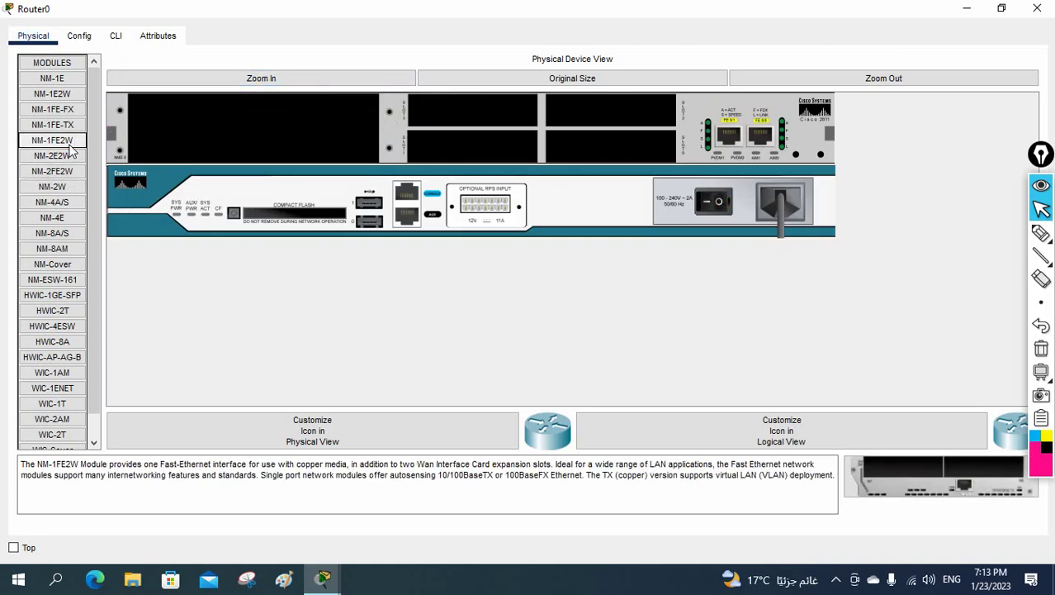
left_click(66, 156)
left_click(65, 171)
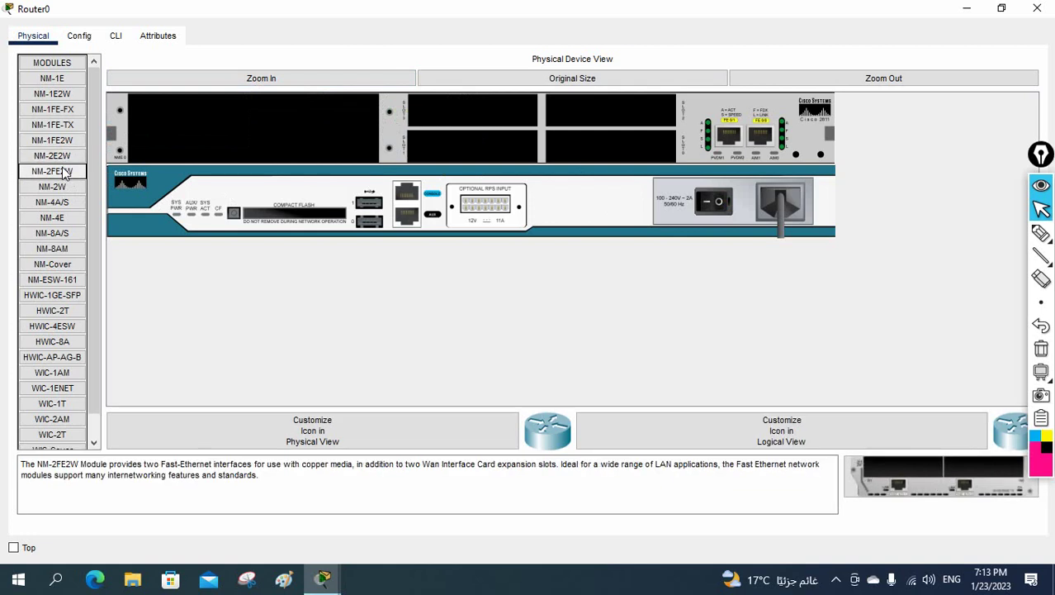
left_click_drag(65, 172, 264, 128)
left_click(721, 200)
left_click(1037, 8)
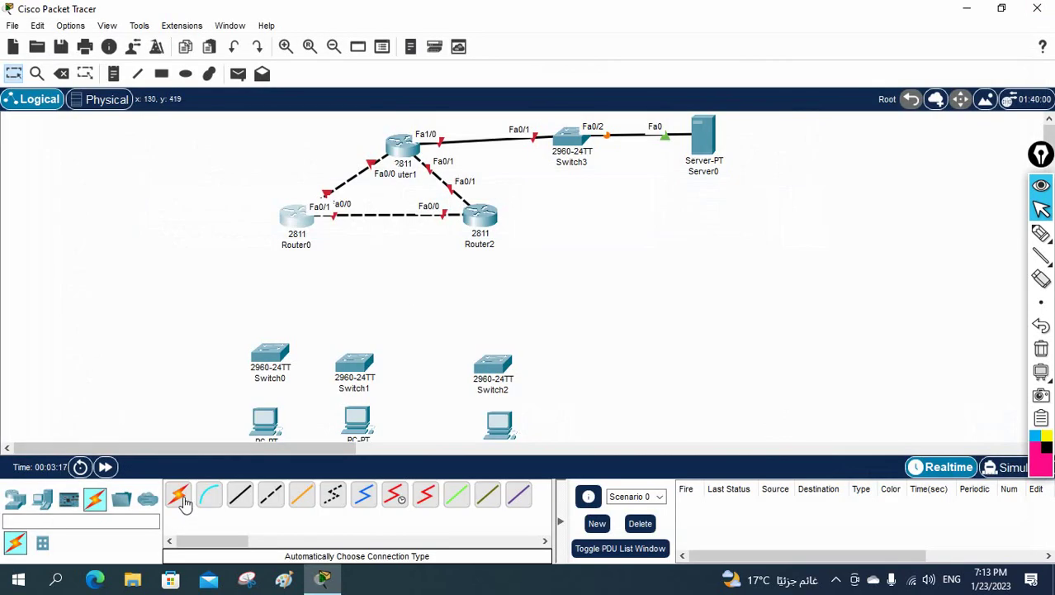
- Cable Router0's Fa1/0 to Switch0's Fa0/1
left_click(179, 495)
left_click(294, 227)
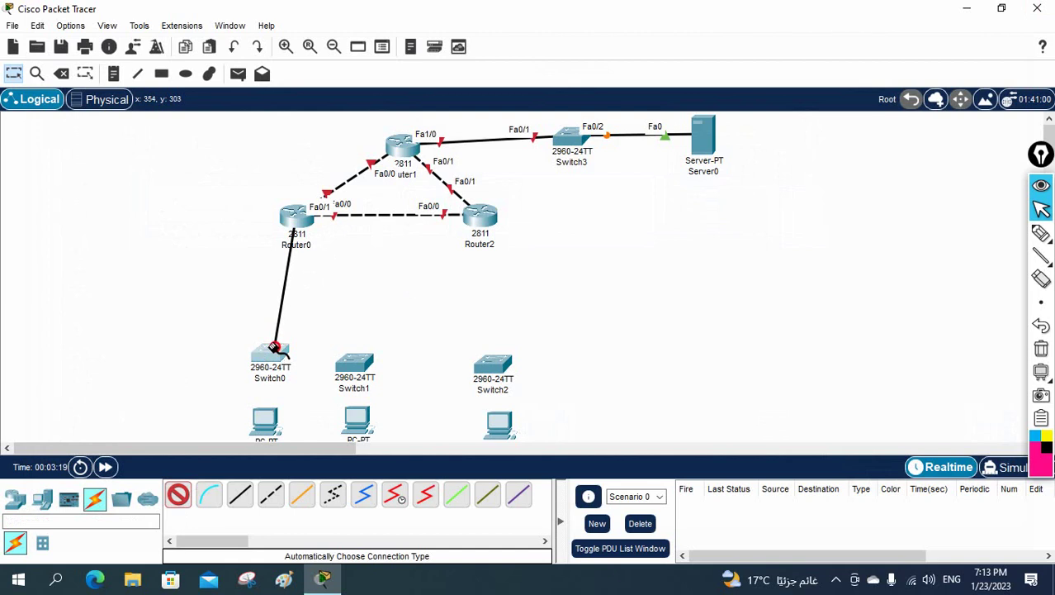
left_click(280, 353)
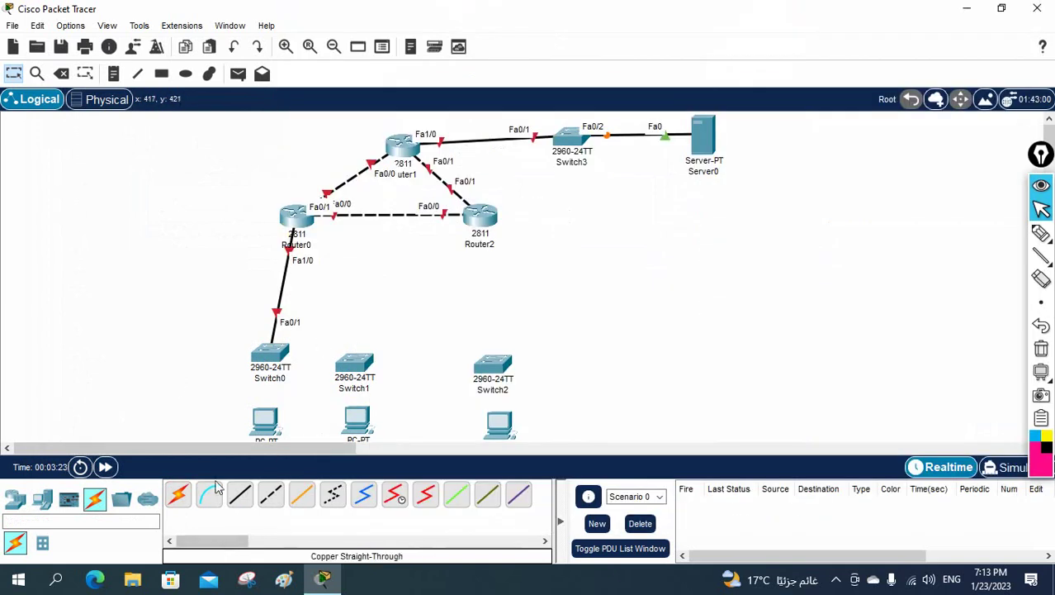
- Try cabling Router2 to Switch2, cancel after the port error, and open Router2
left_click(179, 495)
left_click(476, 217)
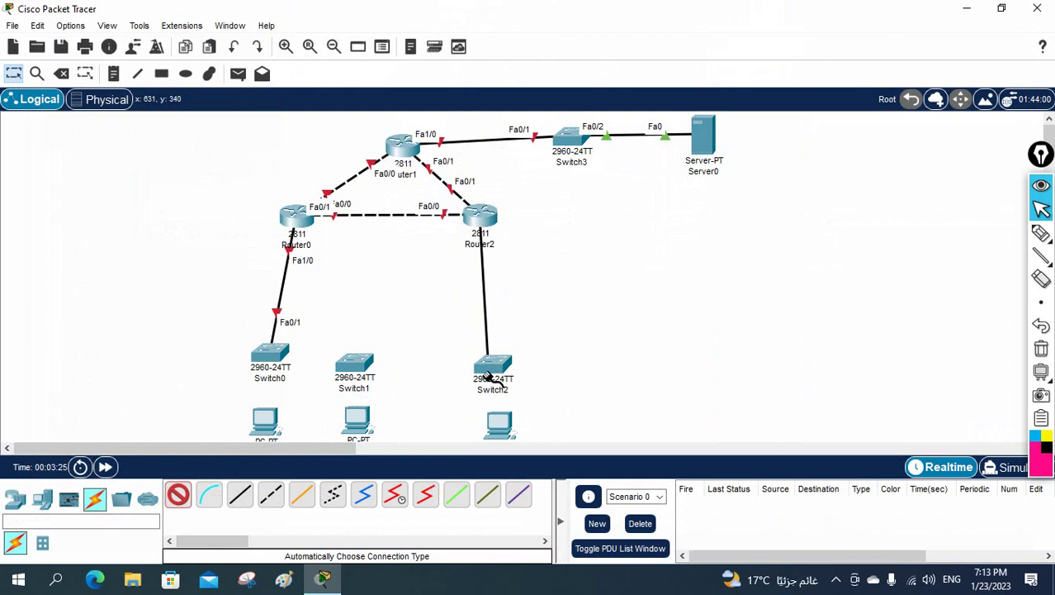
left_click(499, 366)
left_click(584, 309)
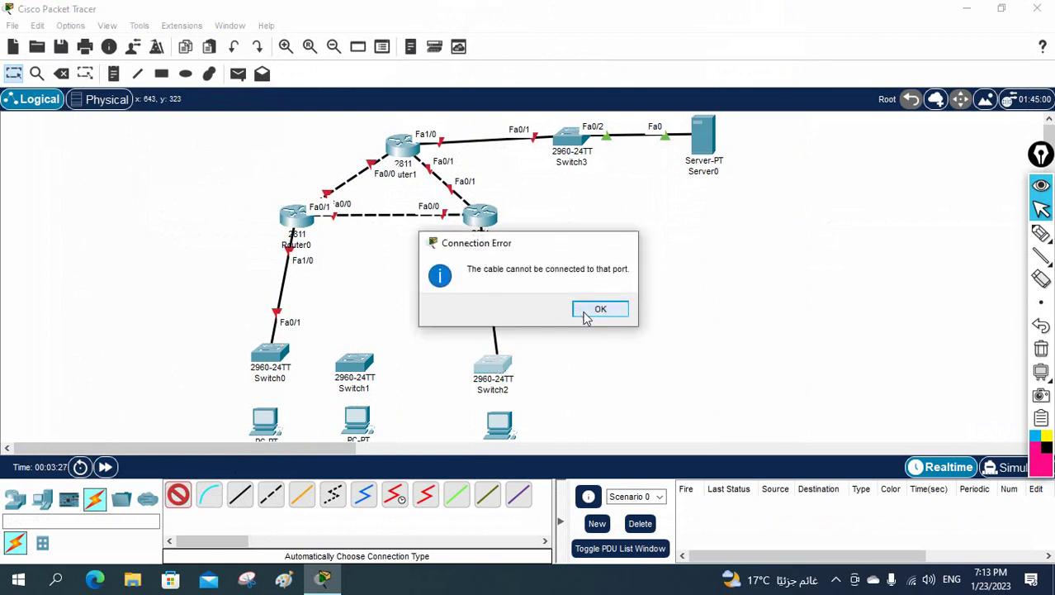
key("Escape")
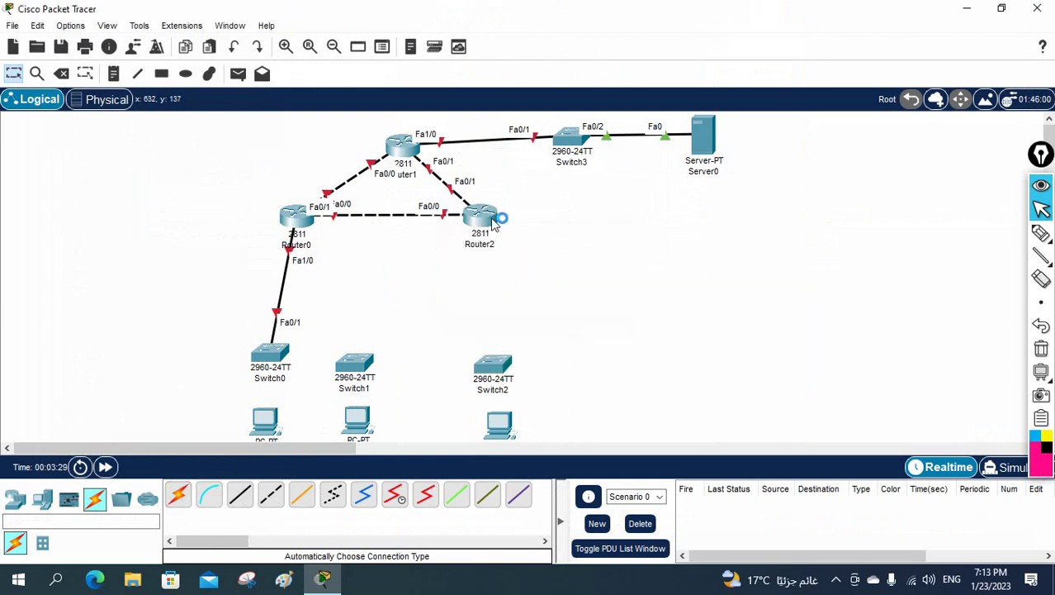
left_click(481, 216)
- Power off Router2, insert NM-2FE2W into its empty slot, and close the device window
left_click(372, 49)
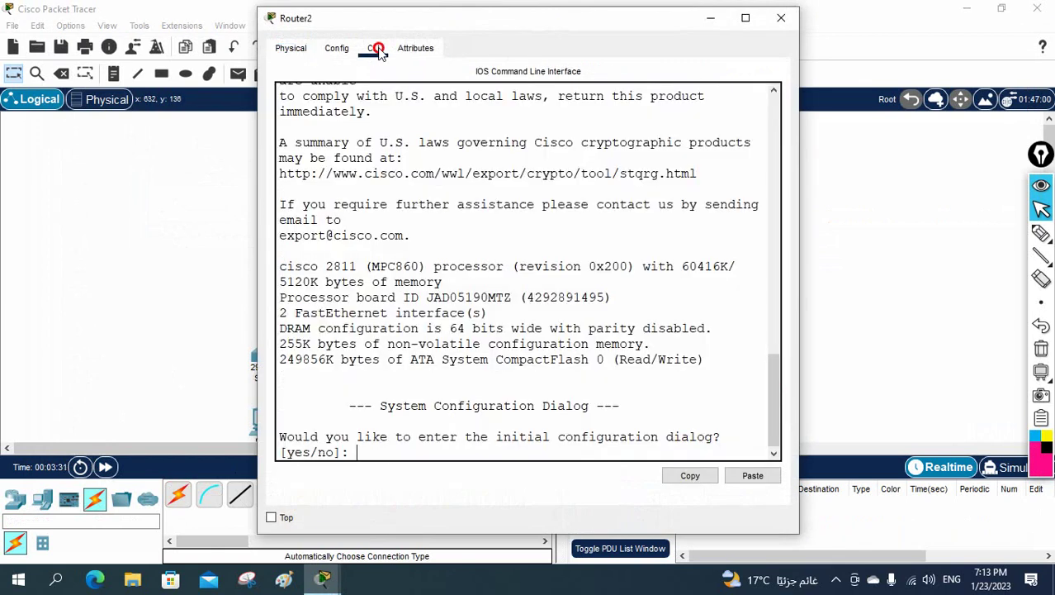
left_click(291, 48)
left_click(760, 23)
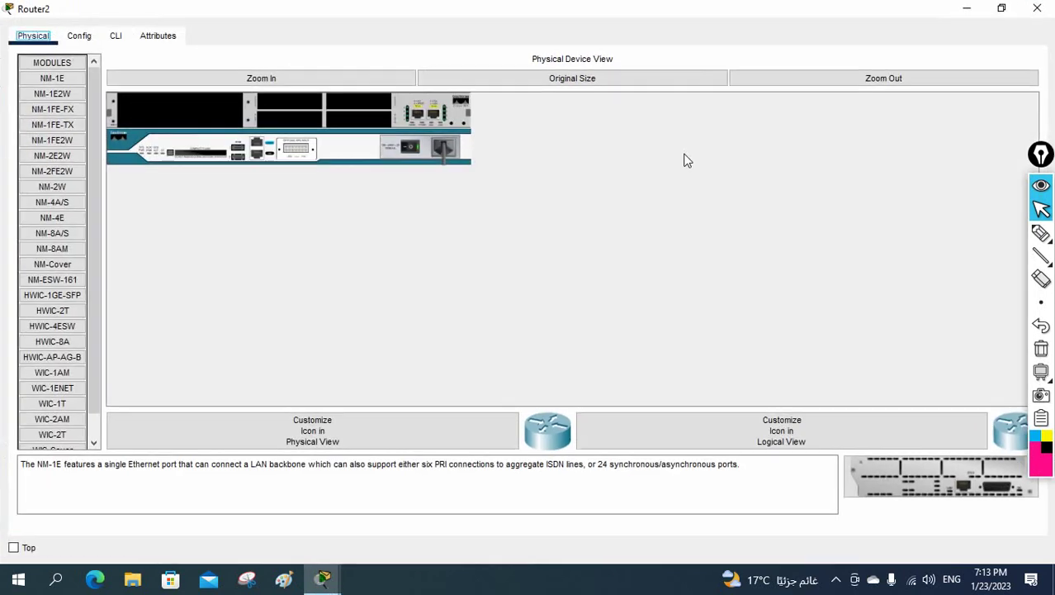
left_click(365, 87)
left_click(723, 202)
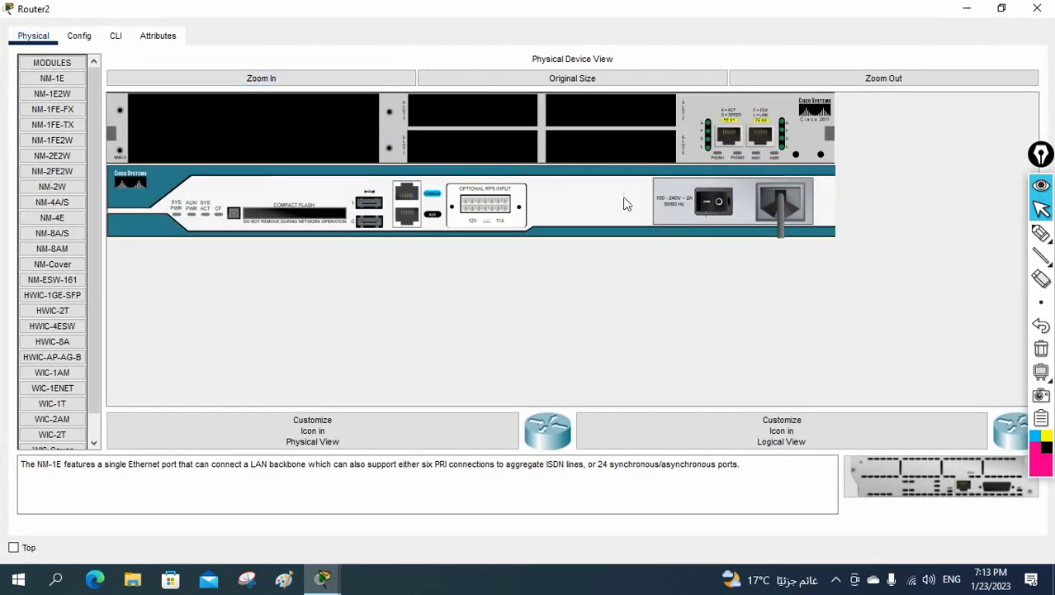
left_click(52, 156)
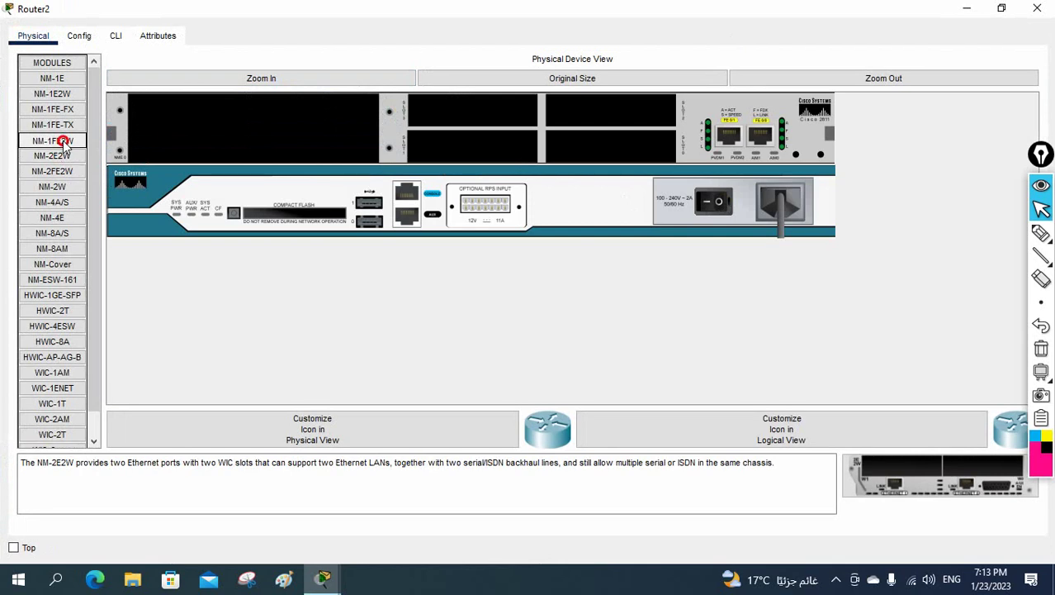
left_click(59, 141)
left_click(62, 169)
left_click_drag(66, 172, 273, 128)
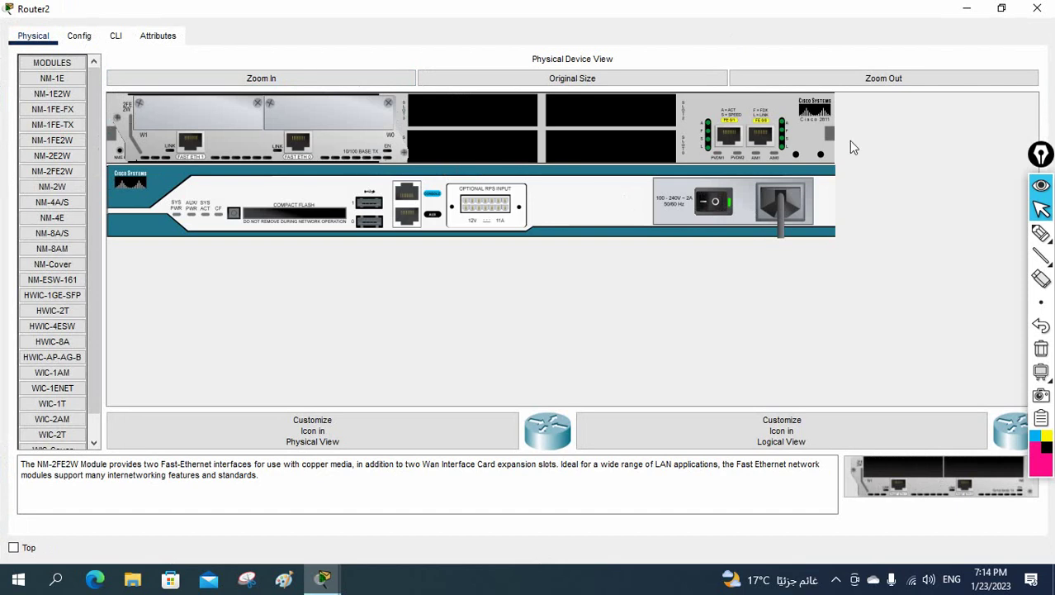
left_click(1037, 8)
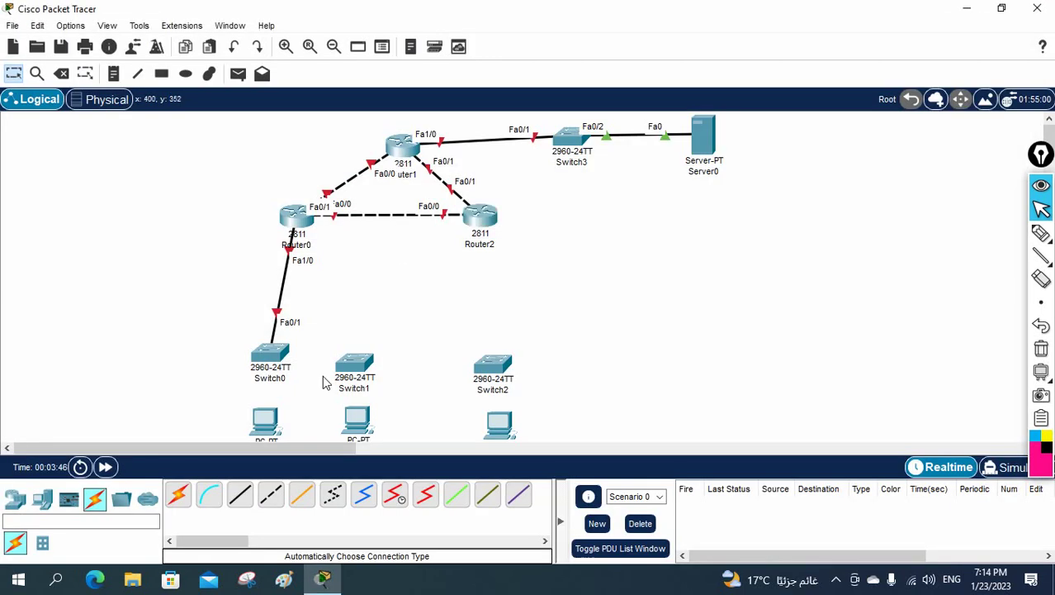
- Cable Router2's Fa1/0 to Switch2
left_click(177, 496)
left_click(479, 220)
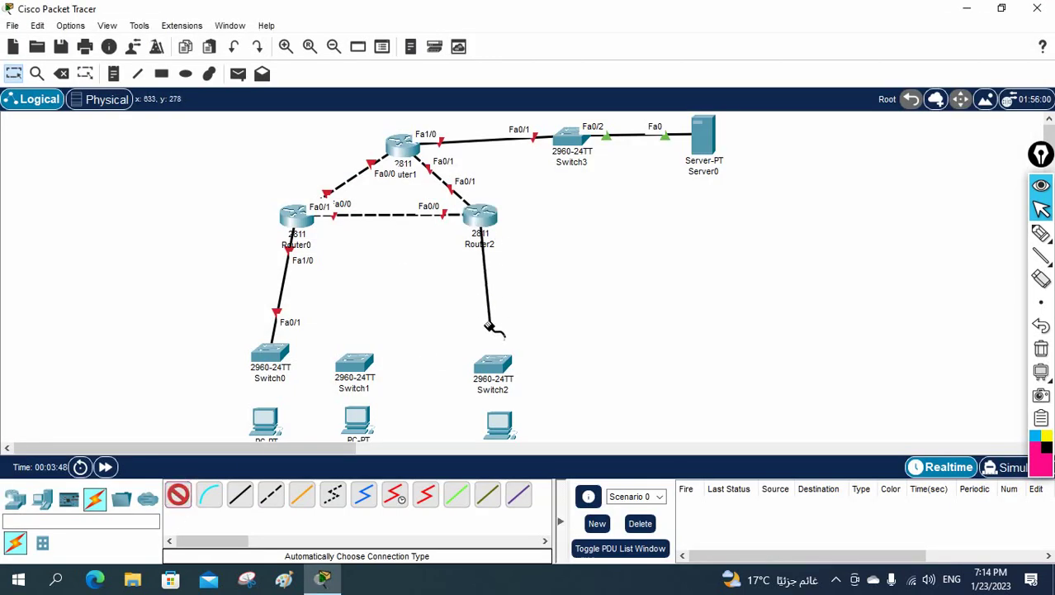
left_click(495, 368)
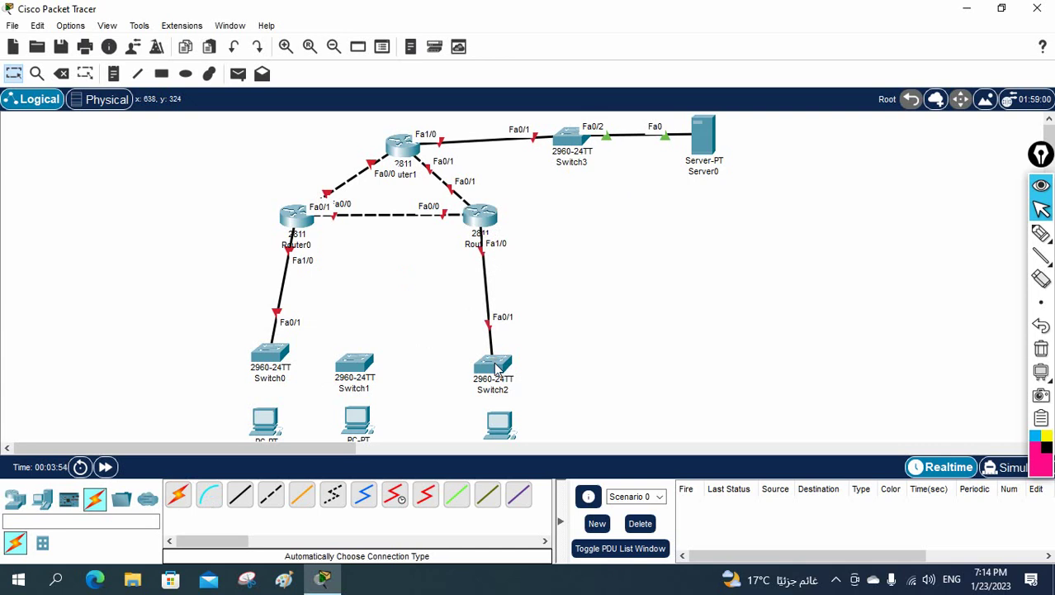
- Link Switch0 to PC0, Switch1 to PC1, and Switch2 to PC2
left_click(177, 495)
left_click(271, 363)
left_click(266, 417)
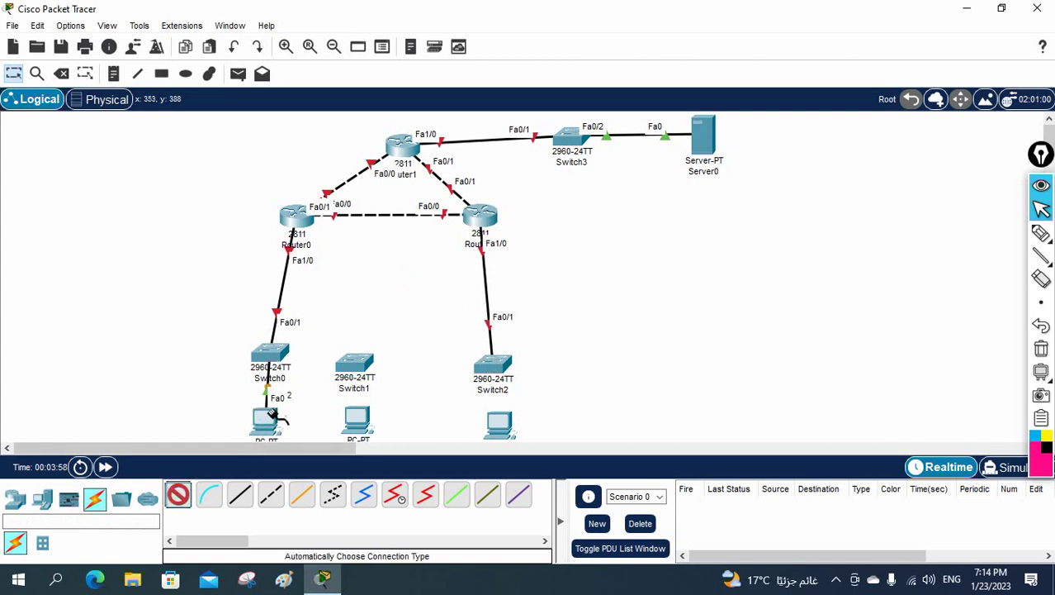
left_click(356, 376)
left_click(357, 421)
left_click(180, 498)
left_click(493, 365)
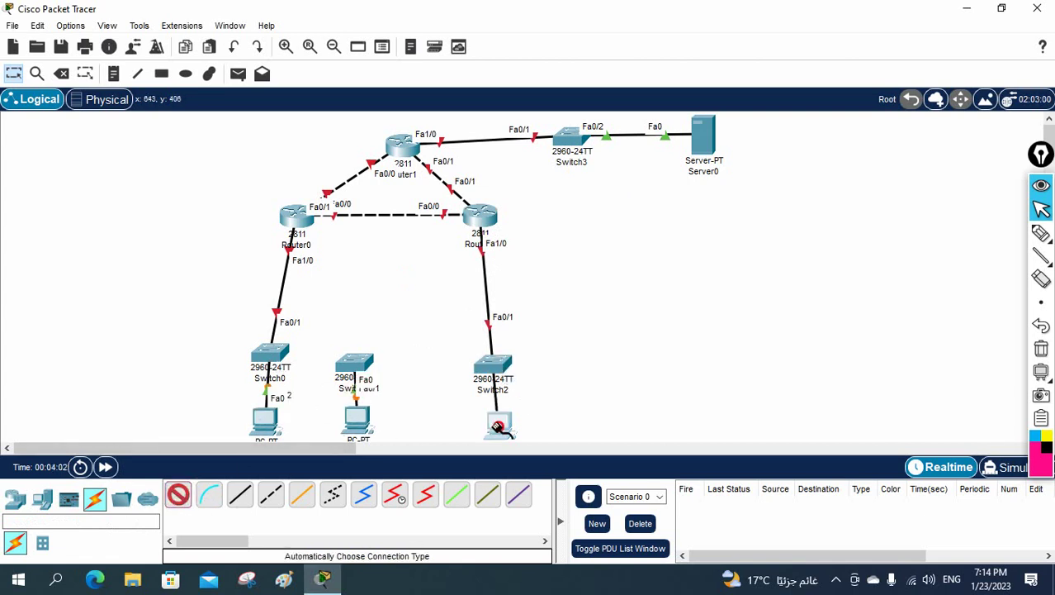
left_click(498, 423)
- Reposition PC2, Switch1, PC1, Switch0 and PC0, moving Switch0 and PC0 toward Router0
left_click_drag(500, 438, 475, 446)
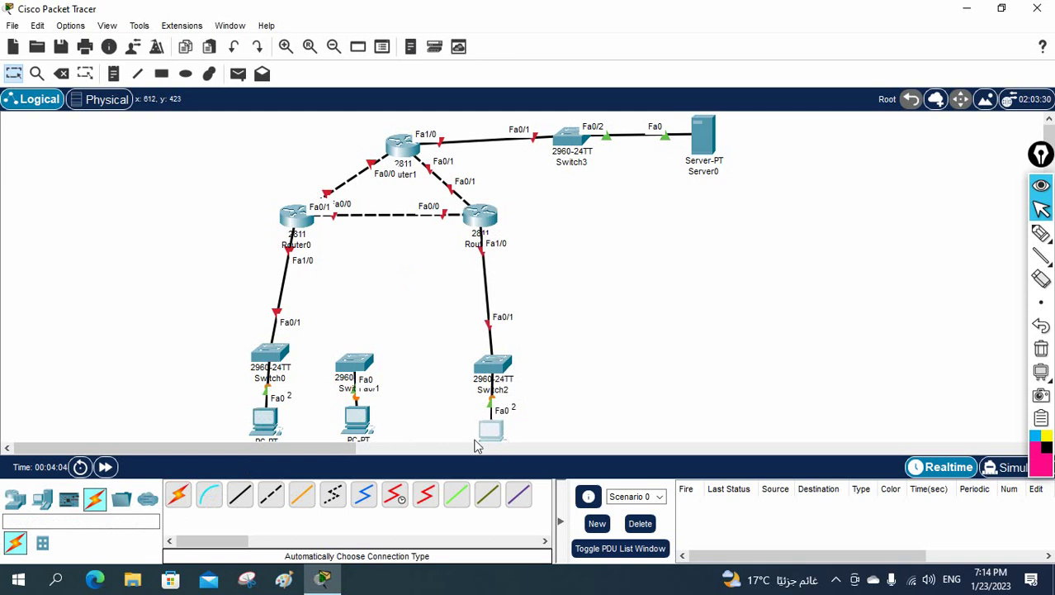
left_click(361, 424)
left_click_drag(357, 363, 378, 338)
left_click_drag(353, 425, 375, 423)
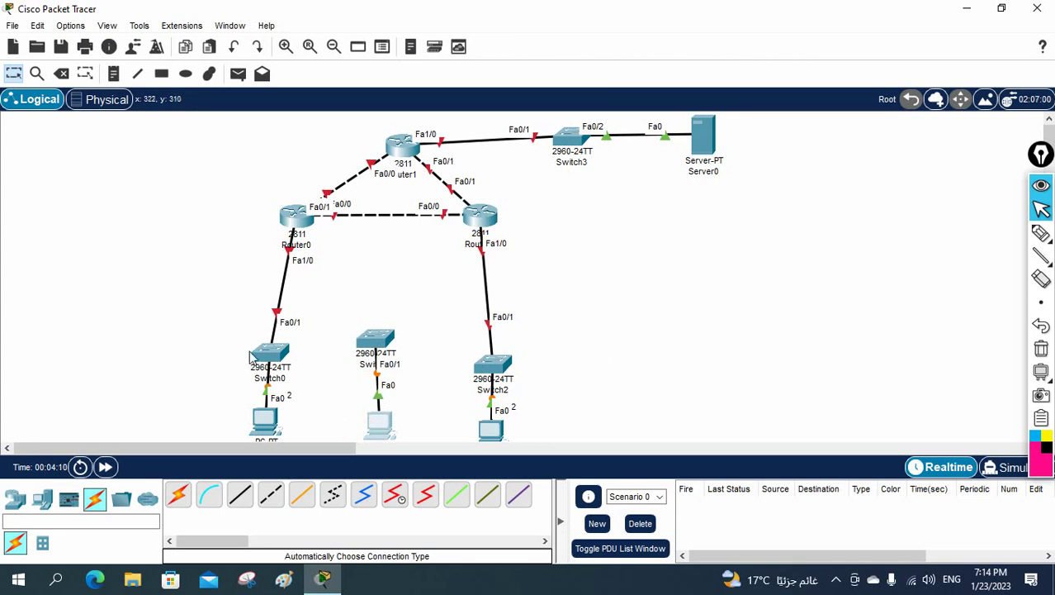
left_click_drag(285, 363, 245, 293)
left_click_drag(250, 286, 251, 289)
left_click_drag(264, 419, 245, 402)
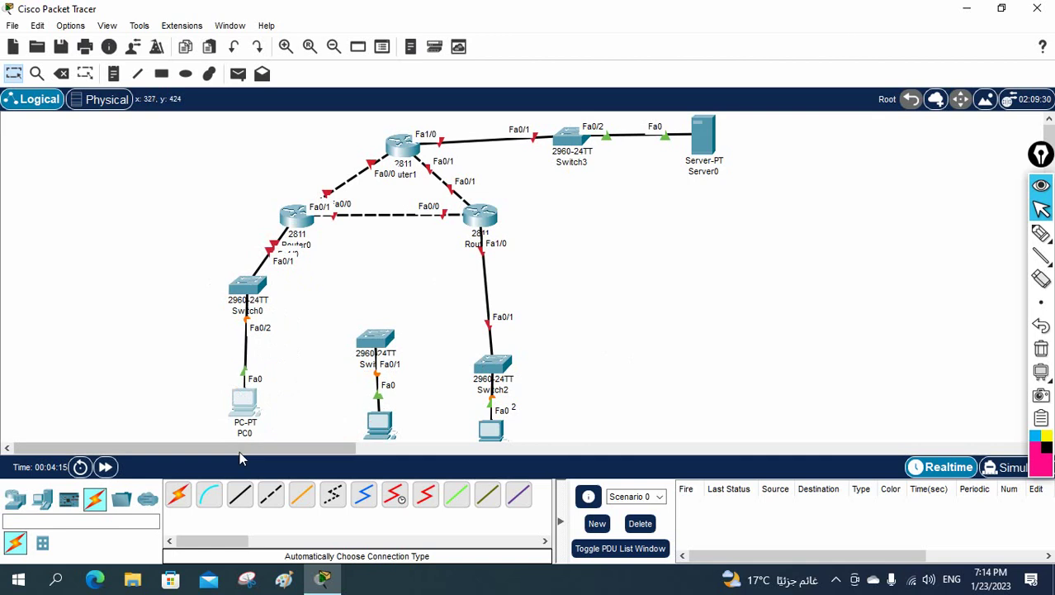
- Cable Switch1 to Router0's Fa1/1
left_click(177, 494)
left_click(373, 338)
left_click(302, 219)
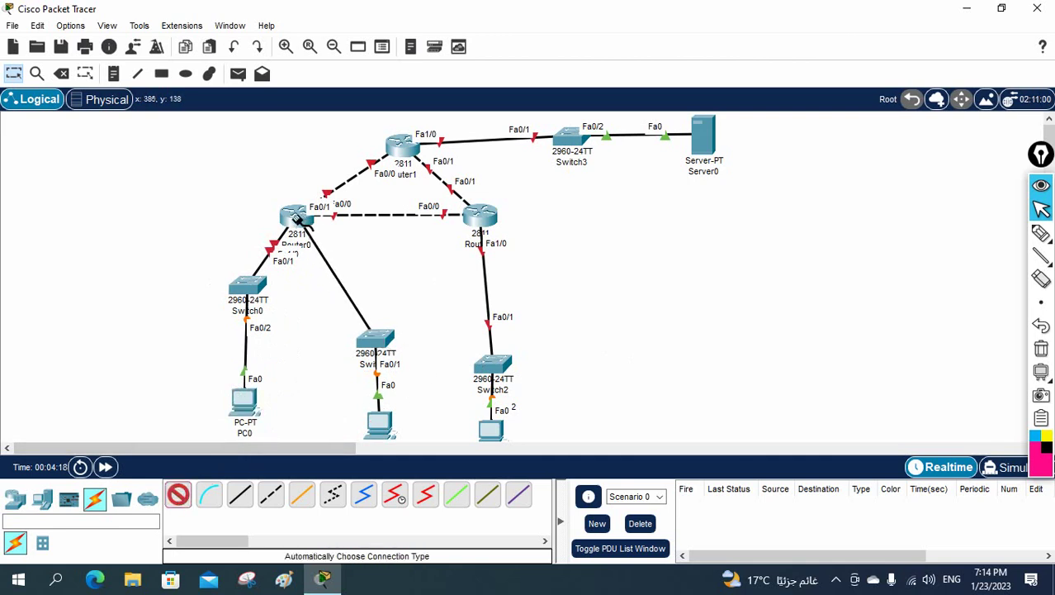
- Move Switch1, PC0, PC1, Switch2 and PC2 up toward the routers
left_click_drag(374, 342, 351, 282)
left_click_drag(244, 403, 246, 373)
left_click_drag(382, 436, 365, 390)
left_click_drag(484, 366, 479, 318)
left_click_drag(491, 430, 487, 402)
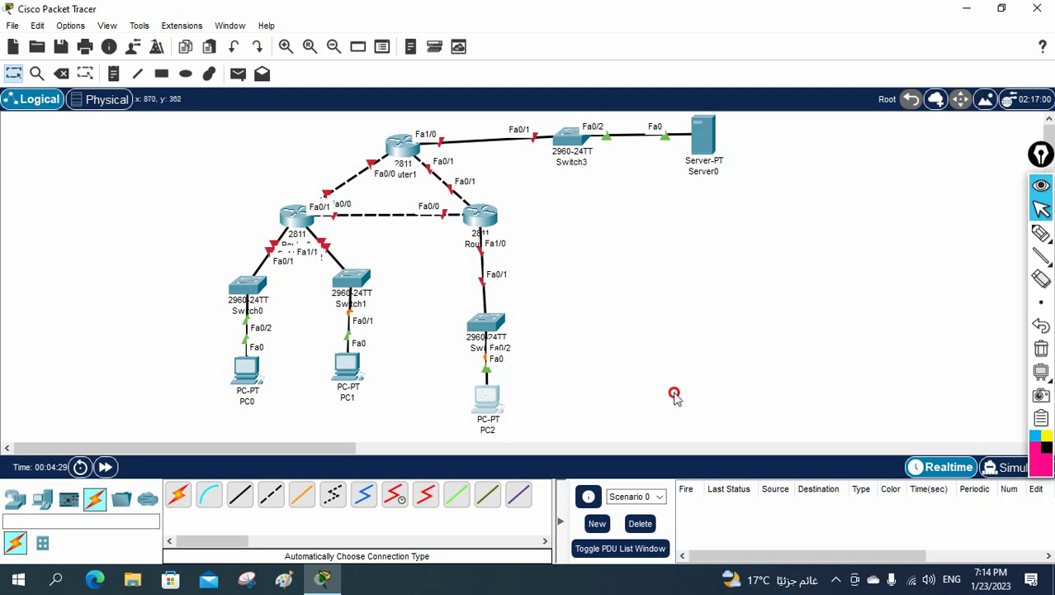
- Rename Switch0, Switch1 and Switch2 to SW1, SW2 and SW3
left_click(259, 312)
type("SW1")
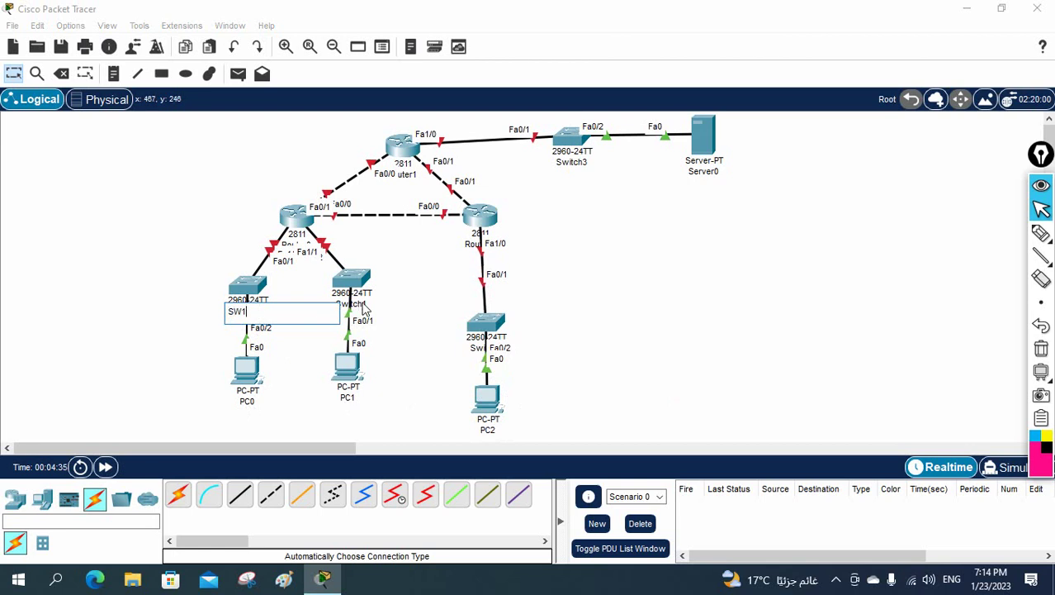
left_click(360, 304)
type("SW")
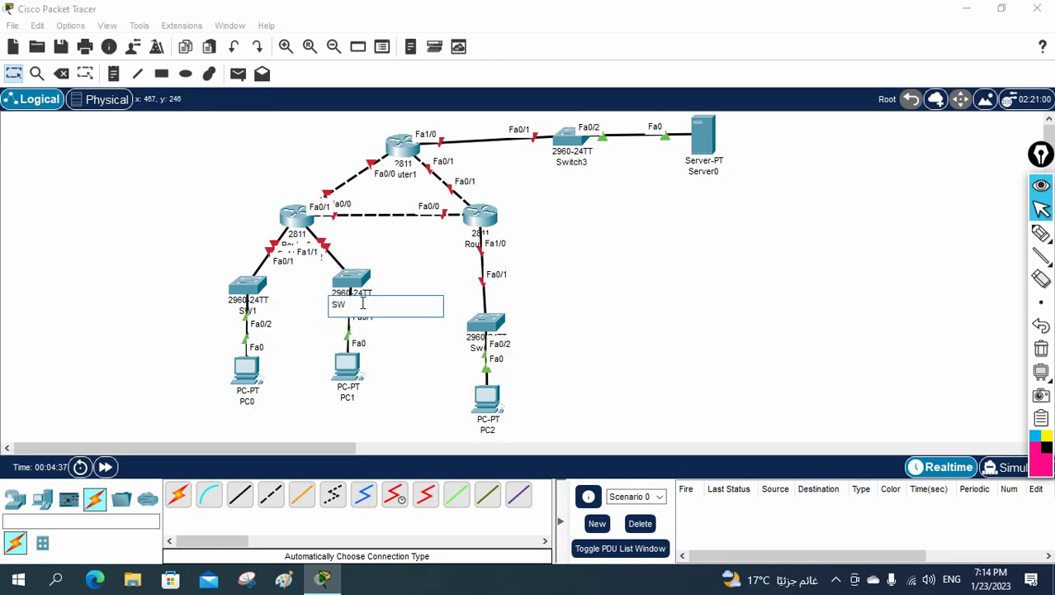
type("2")
left_click(481, 348)
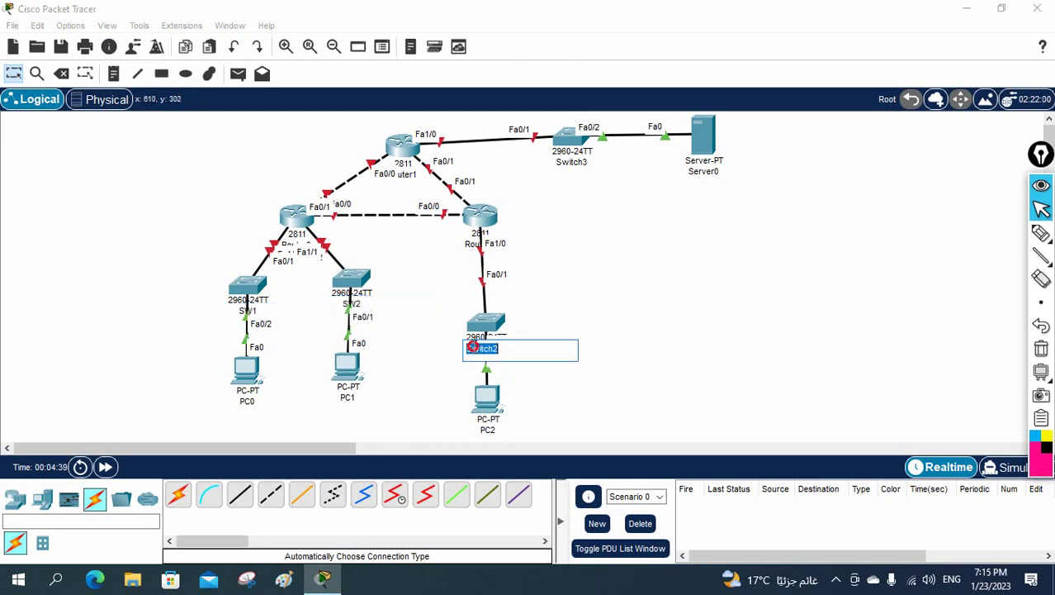
type("SW")
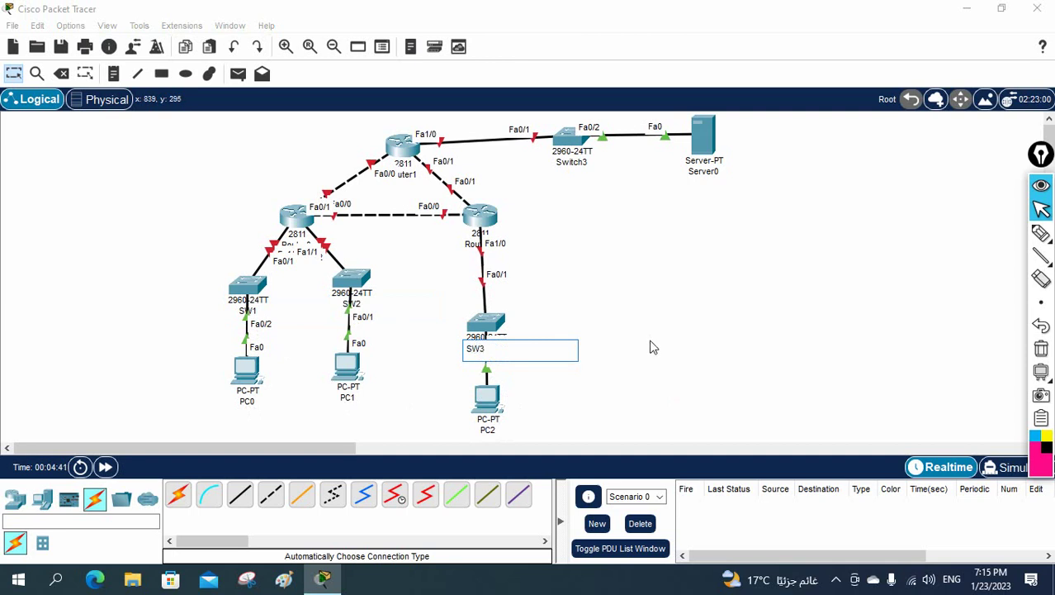
type("3")
key("Return")
- Reposition SW3, SW2 and SW1 below the routers, with PC0 beneath SW1
mouse_move(488, 322)
left_mouse_down()
mouse_move(490, 275)
mouse_move(486, 322)
left_mouse_up()
left_click_drag(354, 287, 372, 299)
left_click_drag(236, 288, 220, 297)
left_click_drag(244, 382, 211, 386)
left_click_drag(220, 304, 216, 306)
- Move Router0 up and rename it R1
left_click(297, 231)
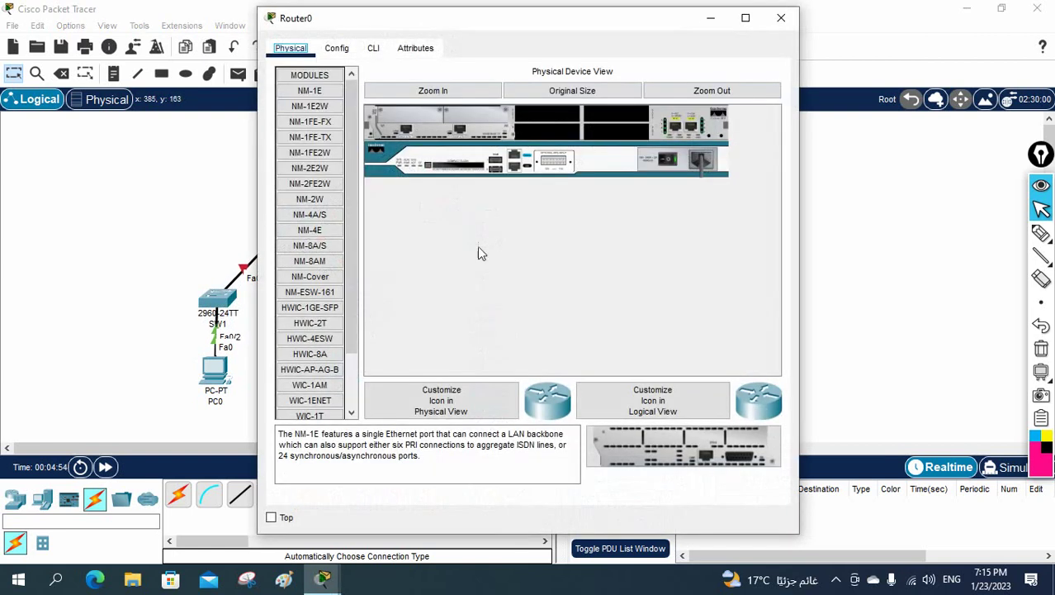
left_click(781, 18)
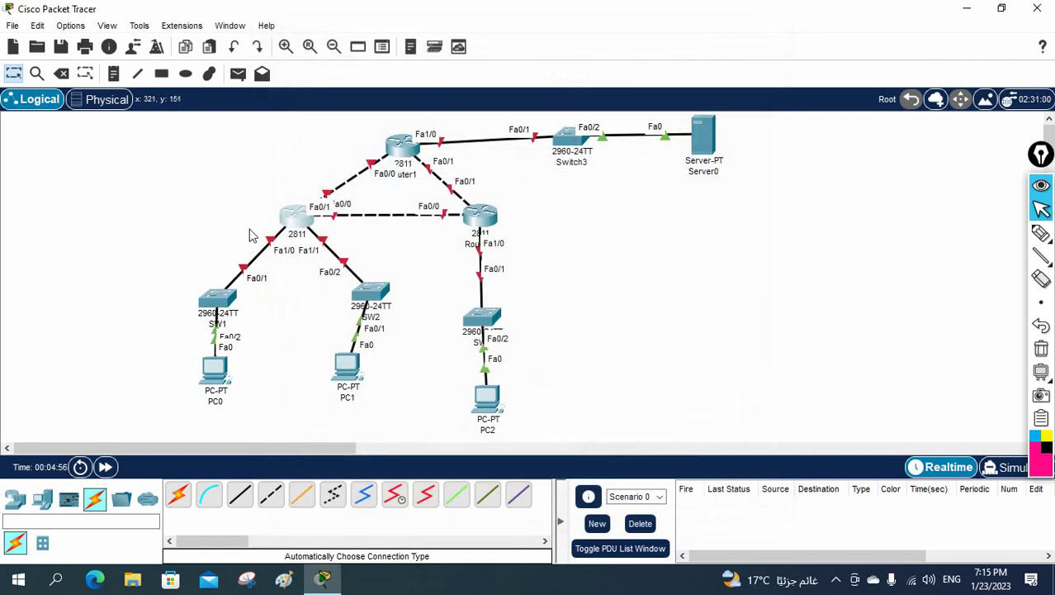
left_click_drag(291, 225, 289, 202)
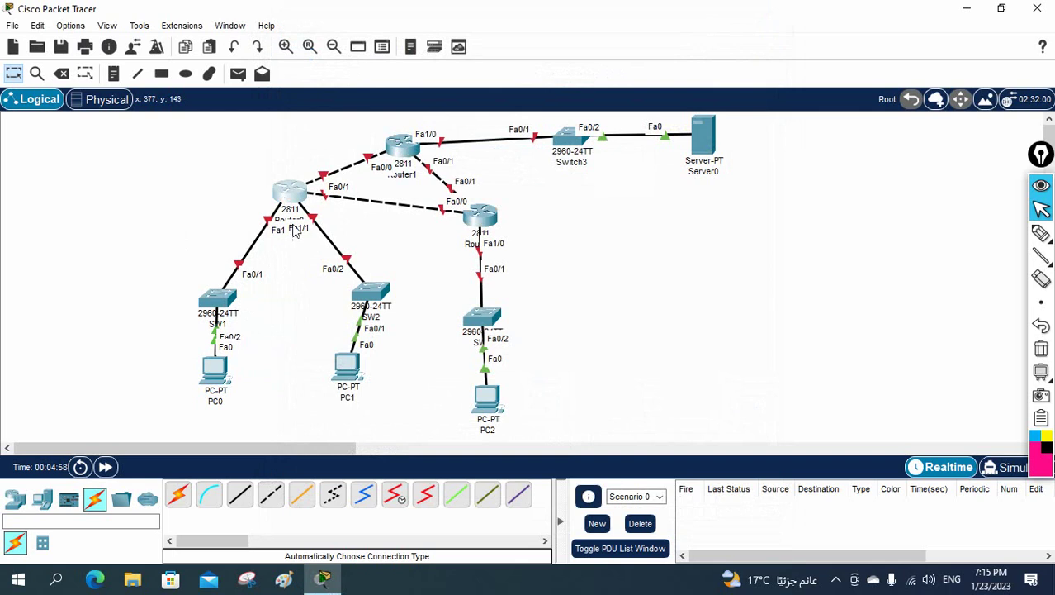
left_click(293, 219)
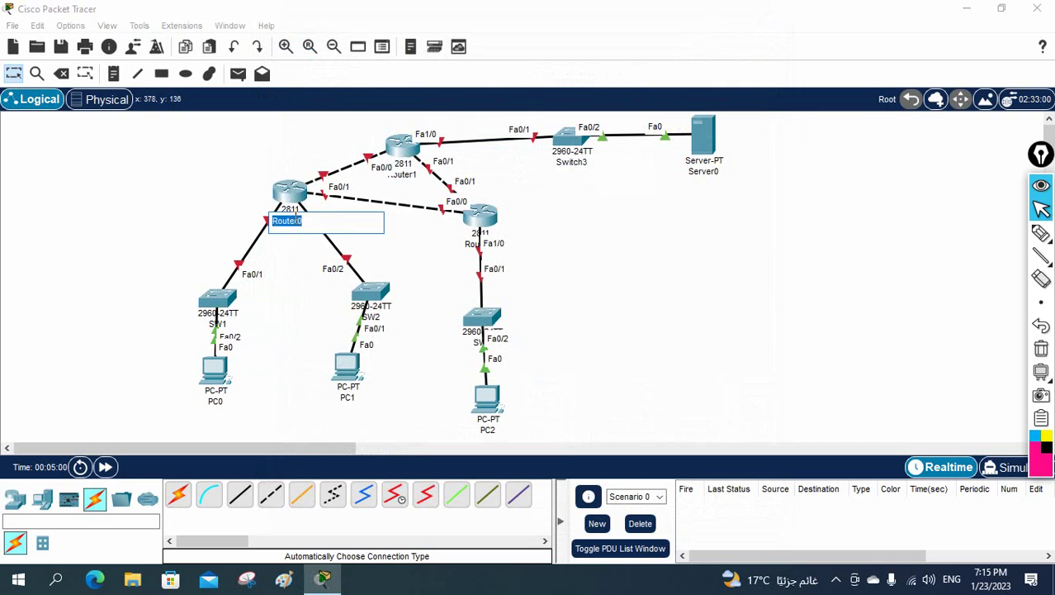
type("R1")
left_click(562, 270)
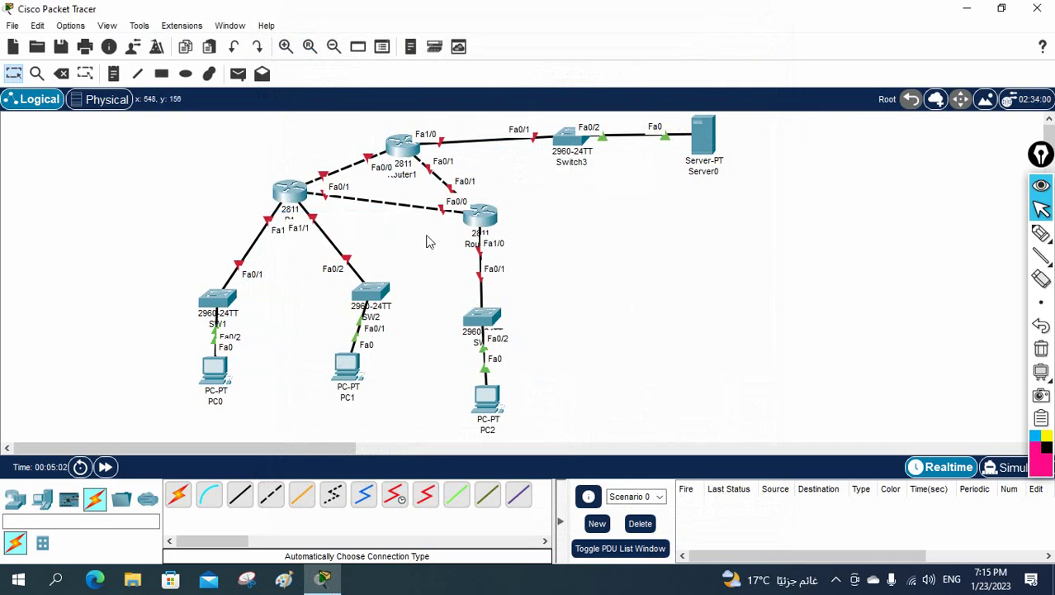
- Rename Router2 to R2 and Router1 to R3
left_click(478, 241)
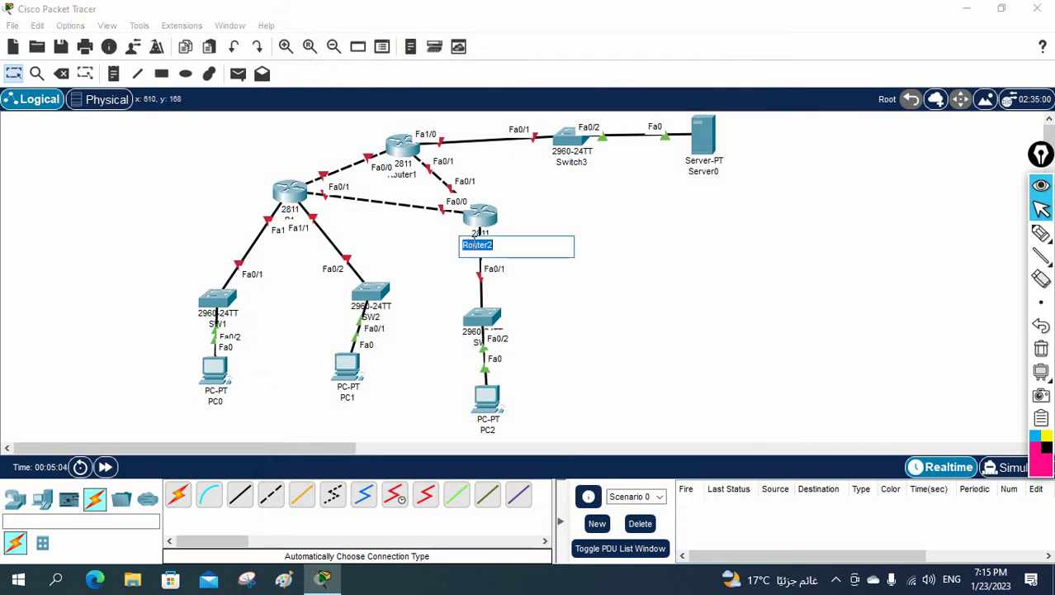
type("R2")
left_click(665, 267)
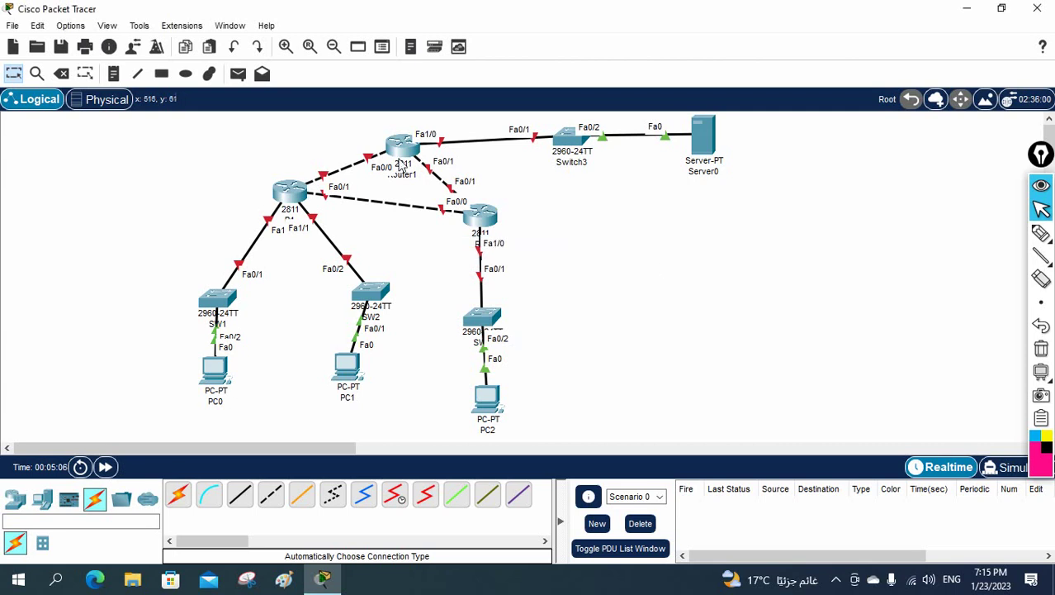
left_click(404, 174)
type("R3")
left_click(613, 255)
- Drag R3, R2 and R1 into a tighter triangle
left_click_drag(404, 146, 367, 129)
left_click_drag(477, 215, 446, 181)
left_click_drag(292, 197, 265, 183)
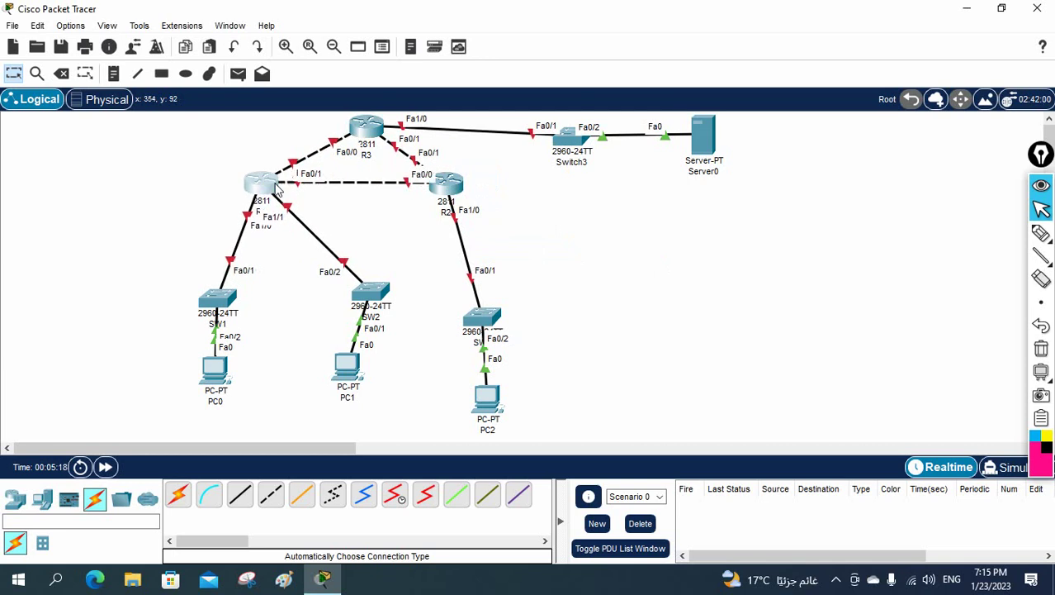
- Move R1 into place and shift SW1, PC0, SW2 and PC1 left, each PC under its switch
left_click_drag(458, 187, 497, 183)
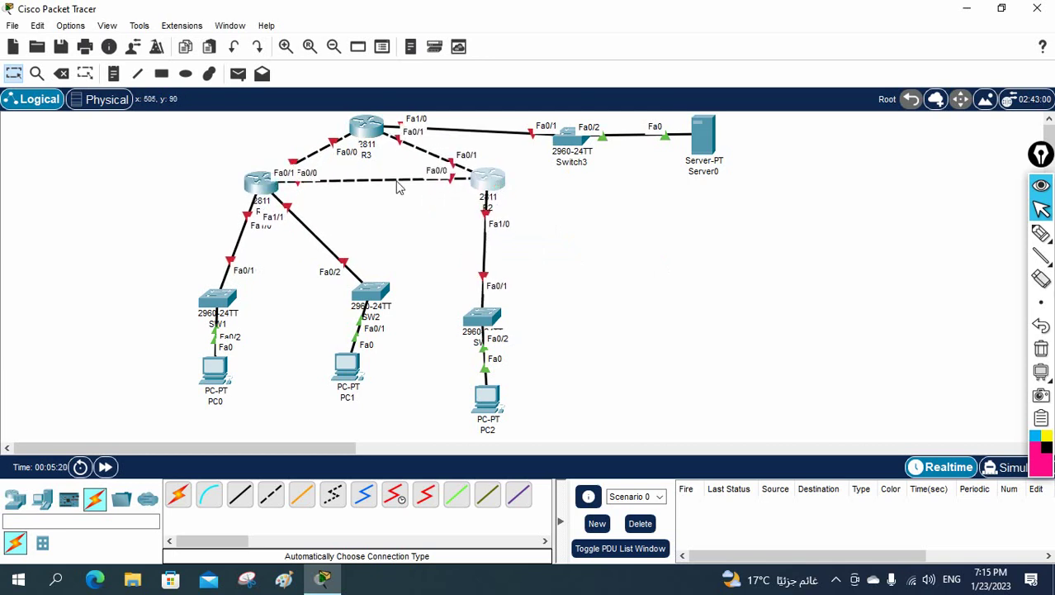
left_click_drag(219, 298, 148, 288)
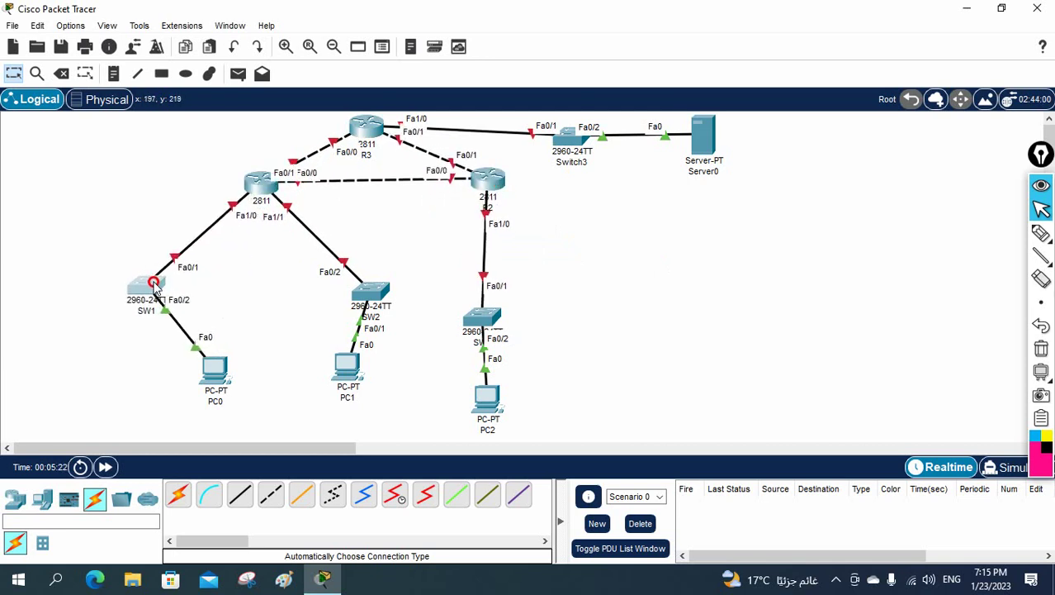
left_click_drag(212, 373, 139, 381)
left_click_drag(371, 292, 313, 284)
left_click_drag(345, 376, 313, 388)
- Nudge SW2 and R2, then move SW3 right with PC2 beneath it
left_click_drag(317, 288, 332, 295)
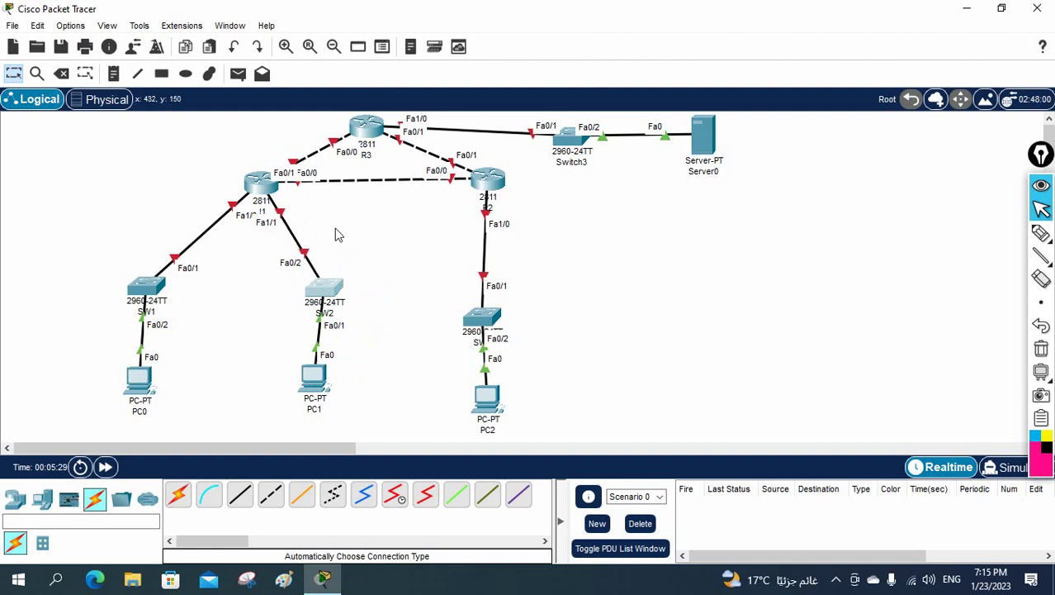
left_click_drag(489, 195, 494, 201)
mouse_move(471, 329)
left_mouse_down()
mouse_move(496, 327)
mouse_move(483, 329)
left_mouse_up()
left_click_drag(480, 407, 488, 401)
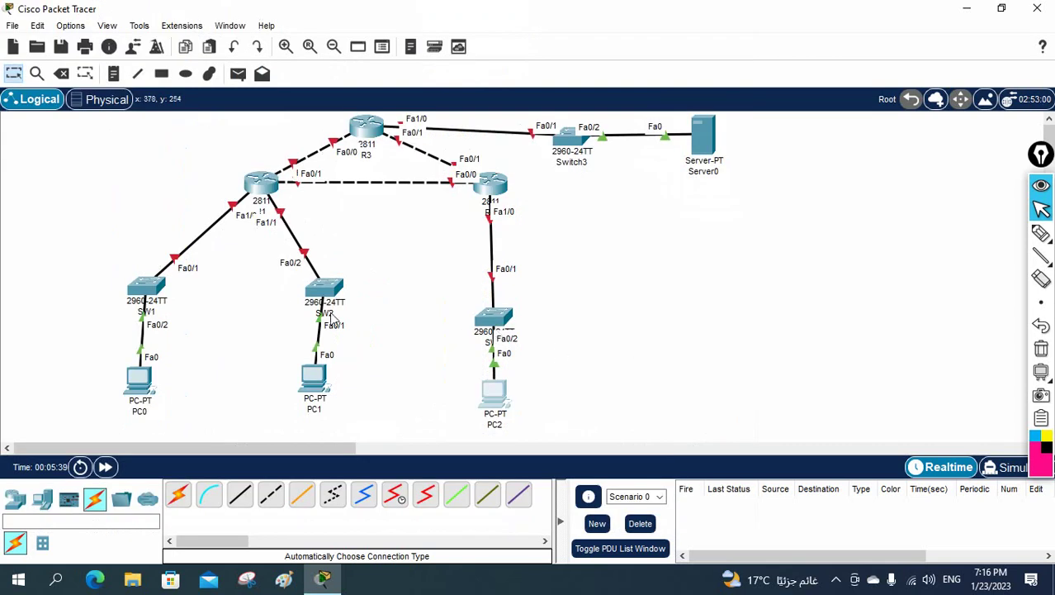
- Rename Switch3 to SW4 and Server0 to SRV1
left_click(586, 162)
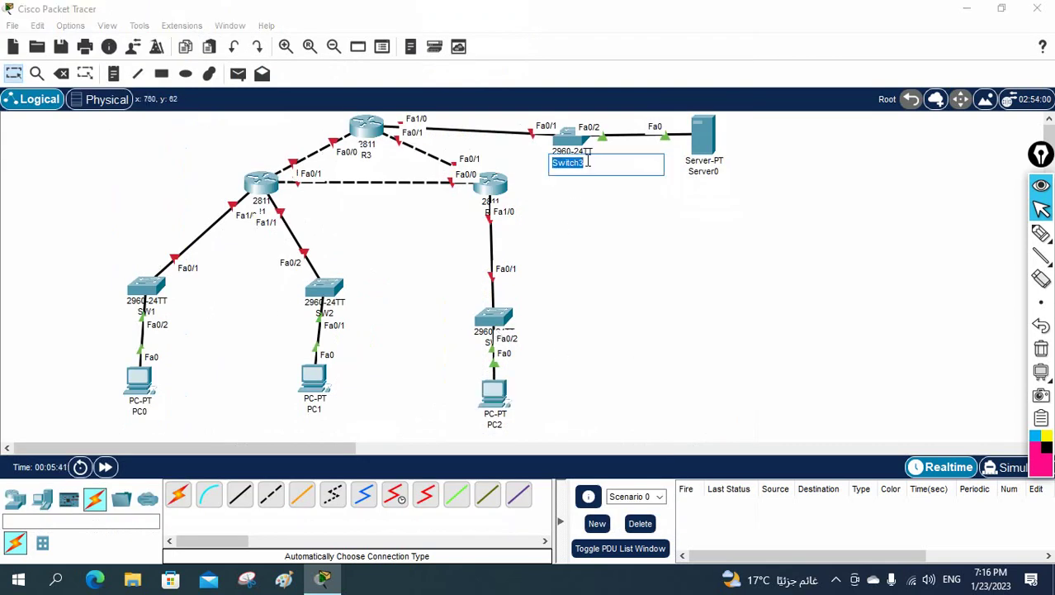
type("SW4")
key("Return")
left_click(706, 171)
type("SRV1")
key("Return")
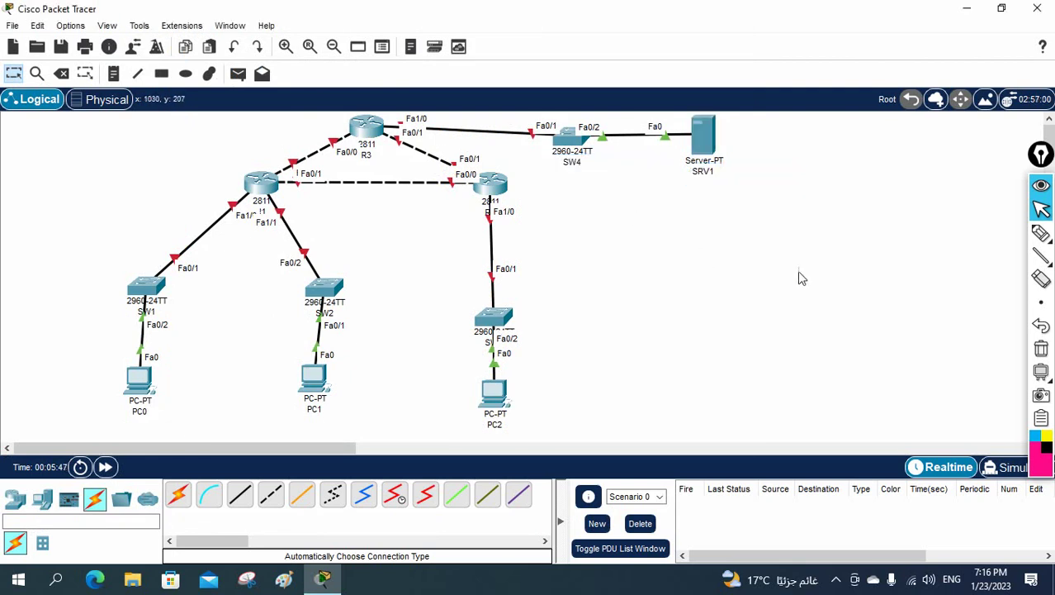